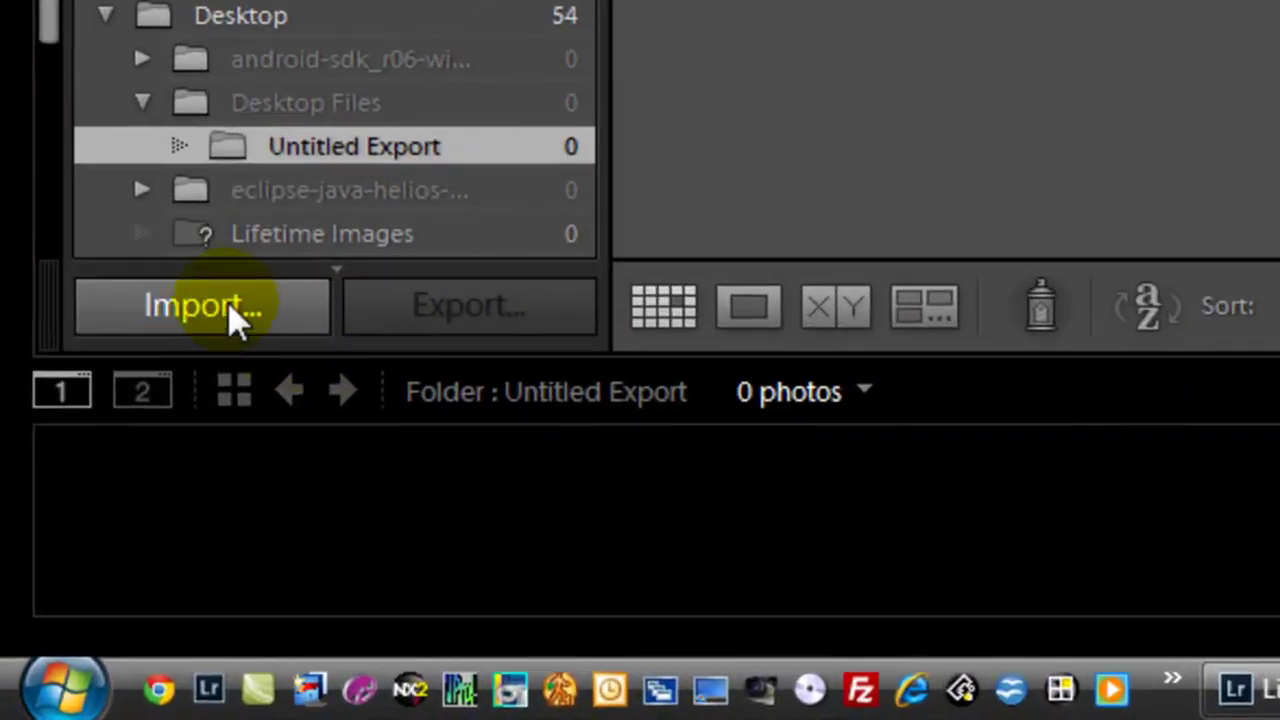
# - Import only _DSC0925_6_7 from the Untitled Export folder, leaving all other photos unchecked
pyautogui.click(237, 318)
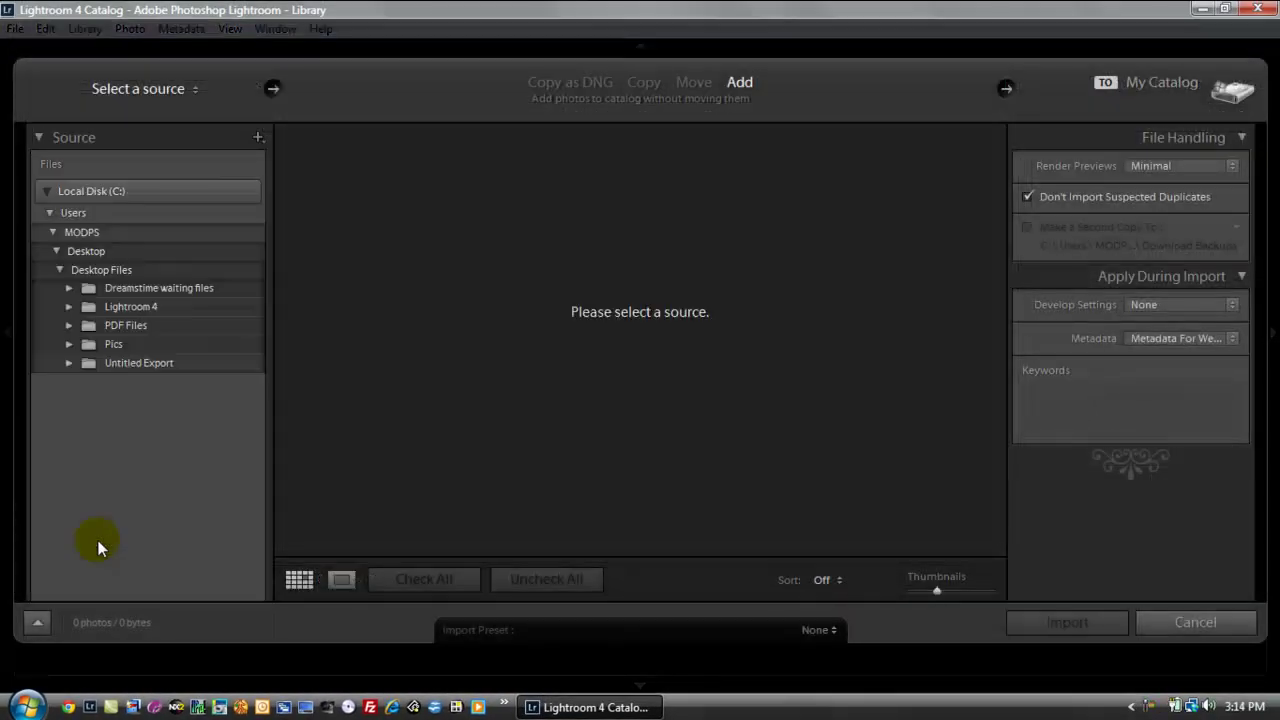
pyautogui.click(128, 368)
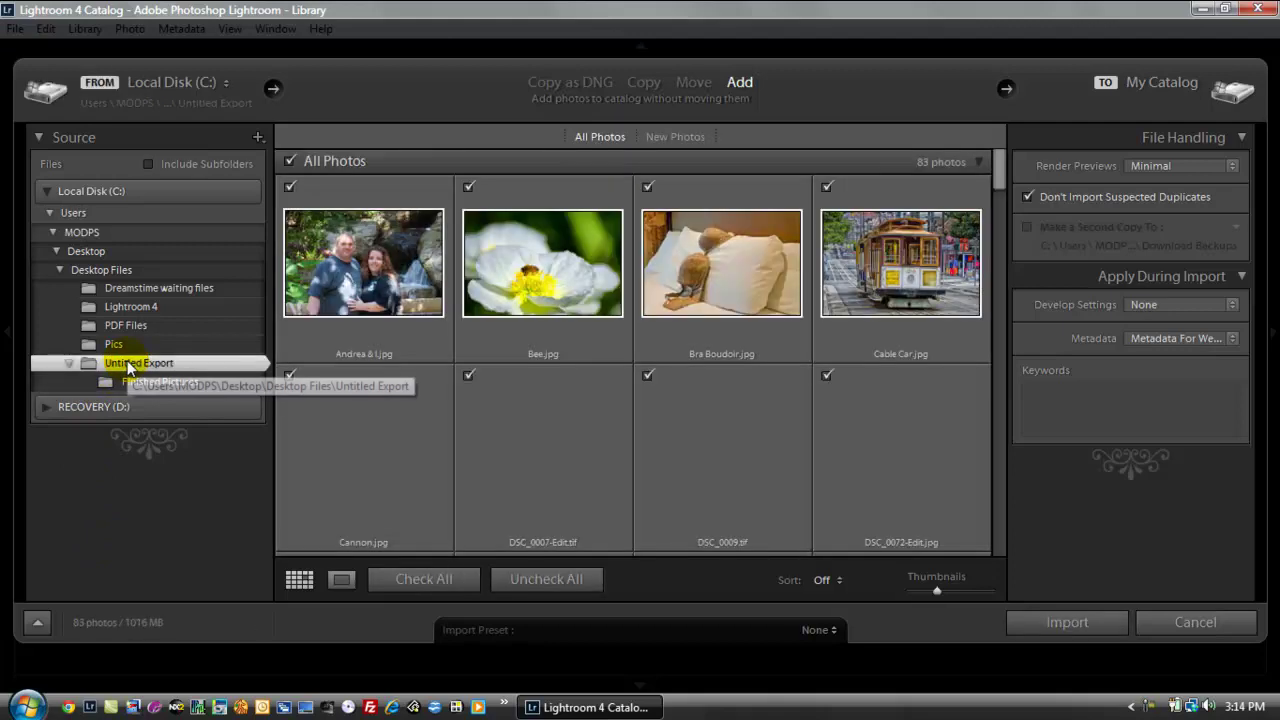
pyautogui.moveTo(1000, 160); pyautogui.dragTo(1002, 402)
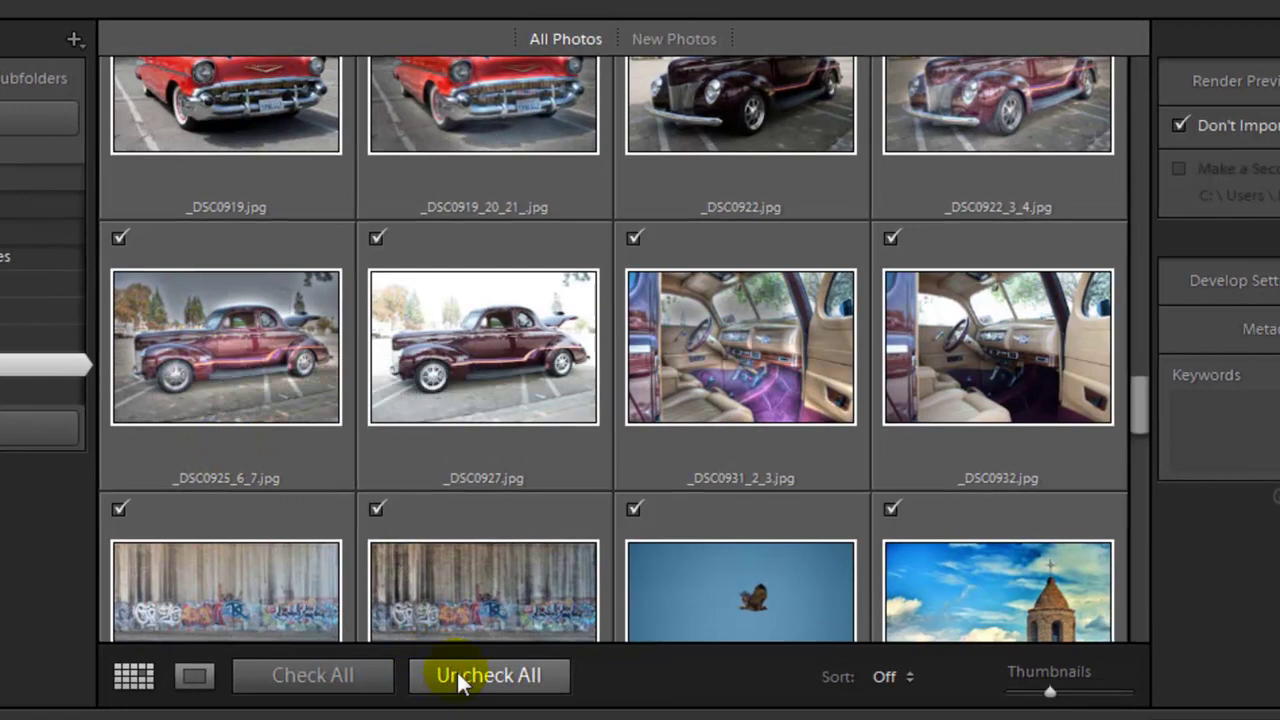
pyautogui.click(459, 677)
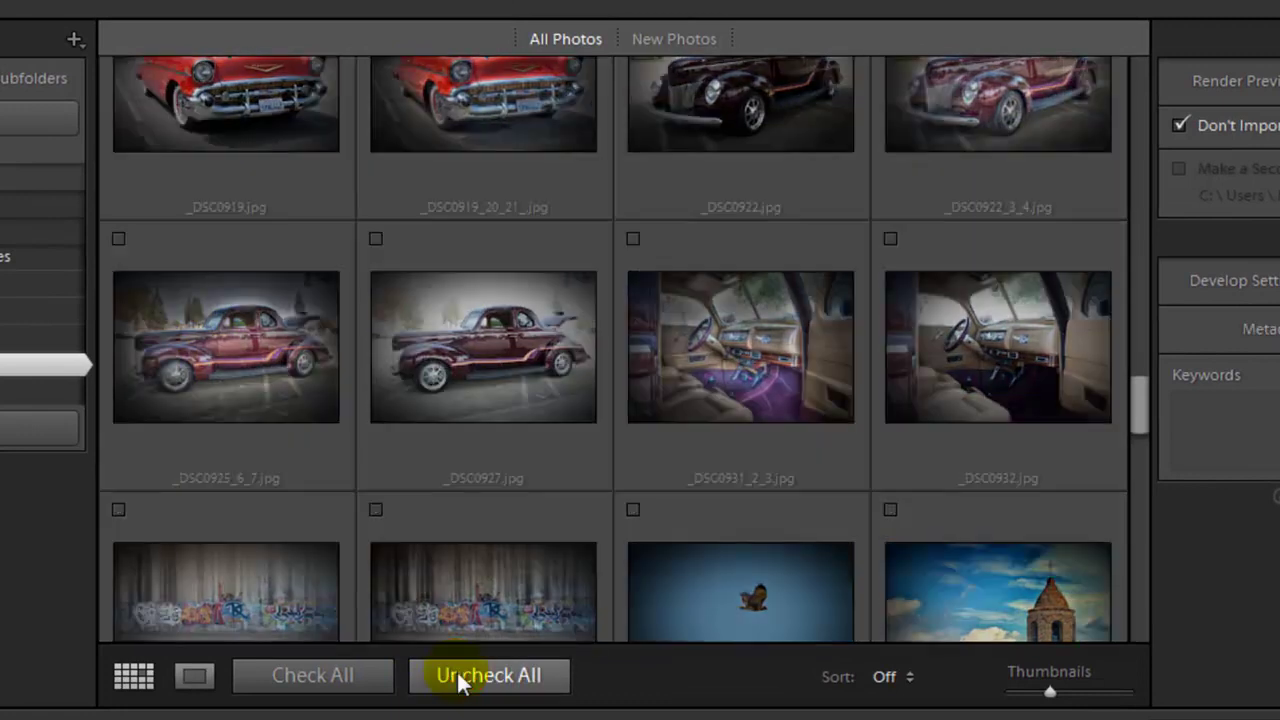
pyautogui.click(119, 240)
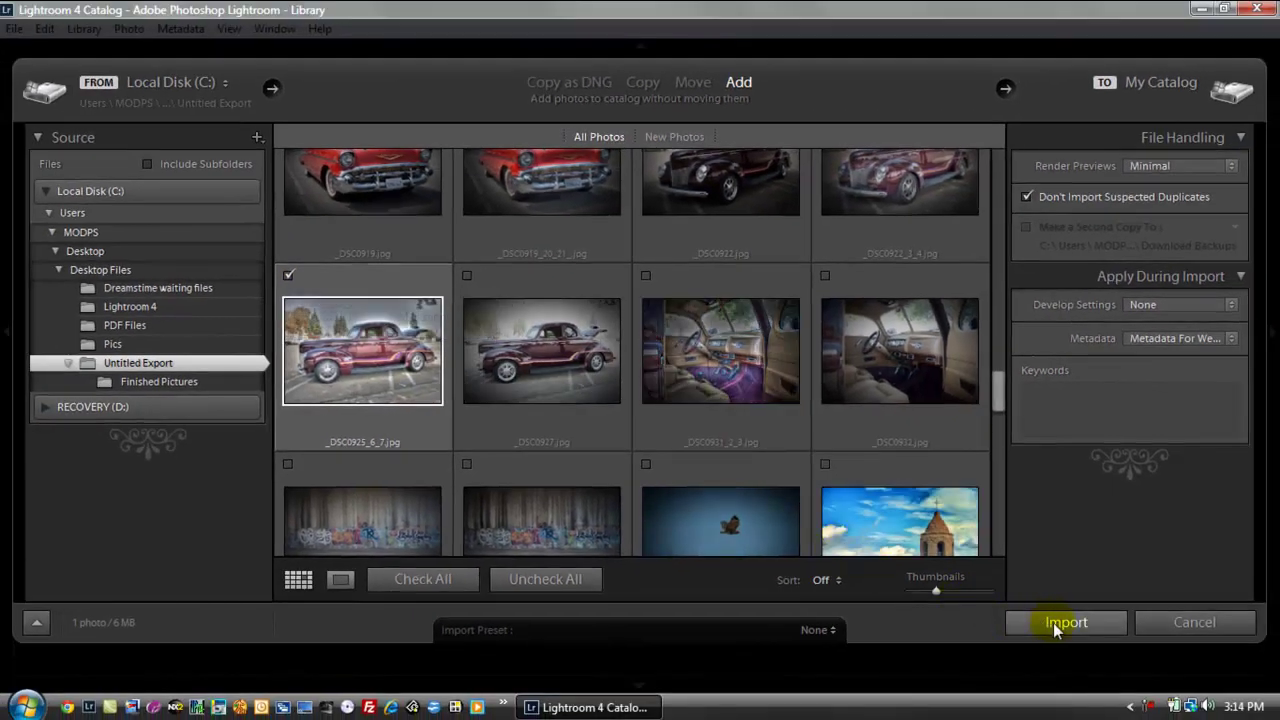
pyautogui.click(1066, 622)
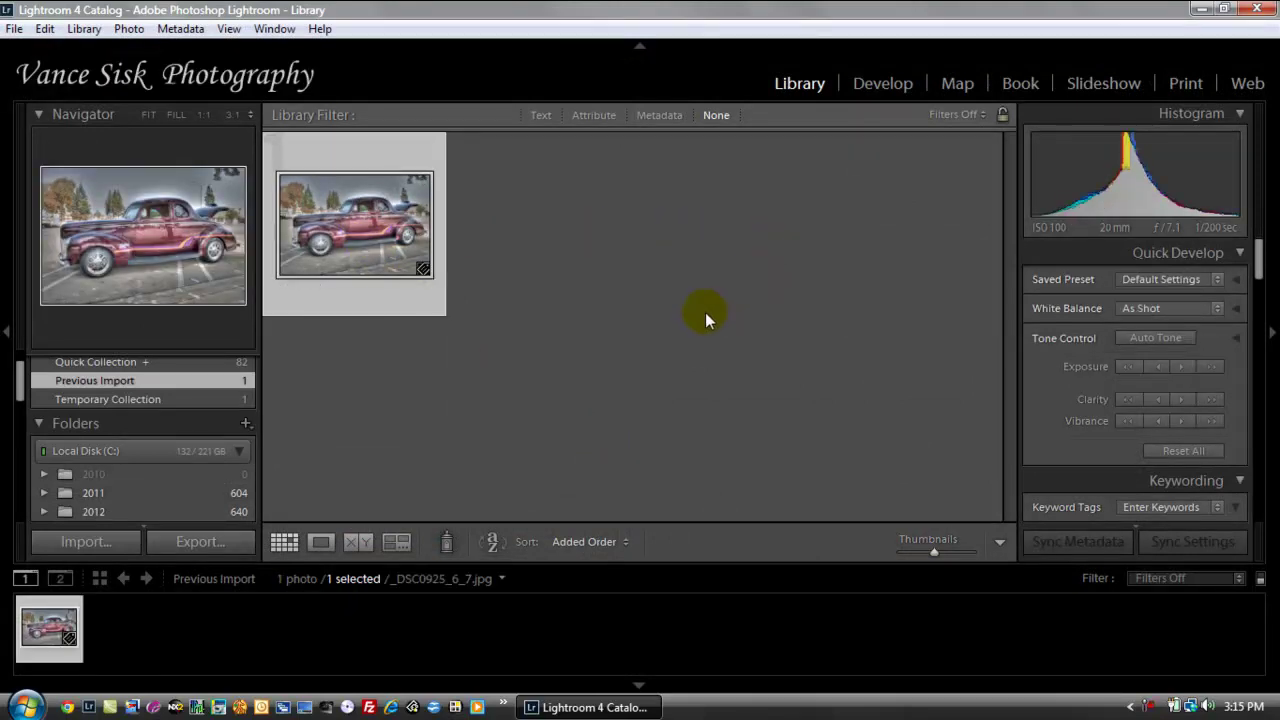
# - Open _DSC0925_6_7 in the Develop module
pyautogui.click(879, 88)
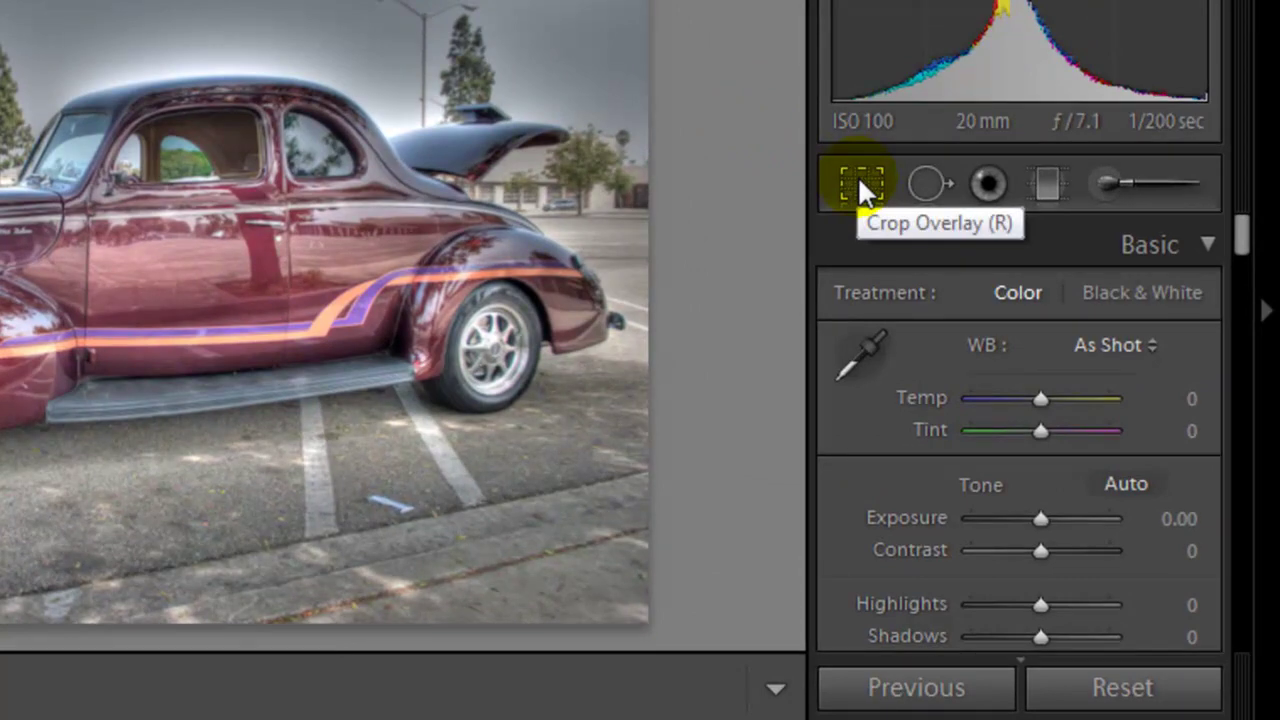
# - Crop the car photo to a narrow left-third strip showing the front wheel and fender
pyautogui.click(859, 183)
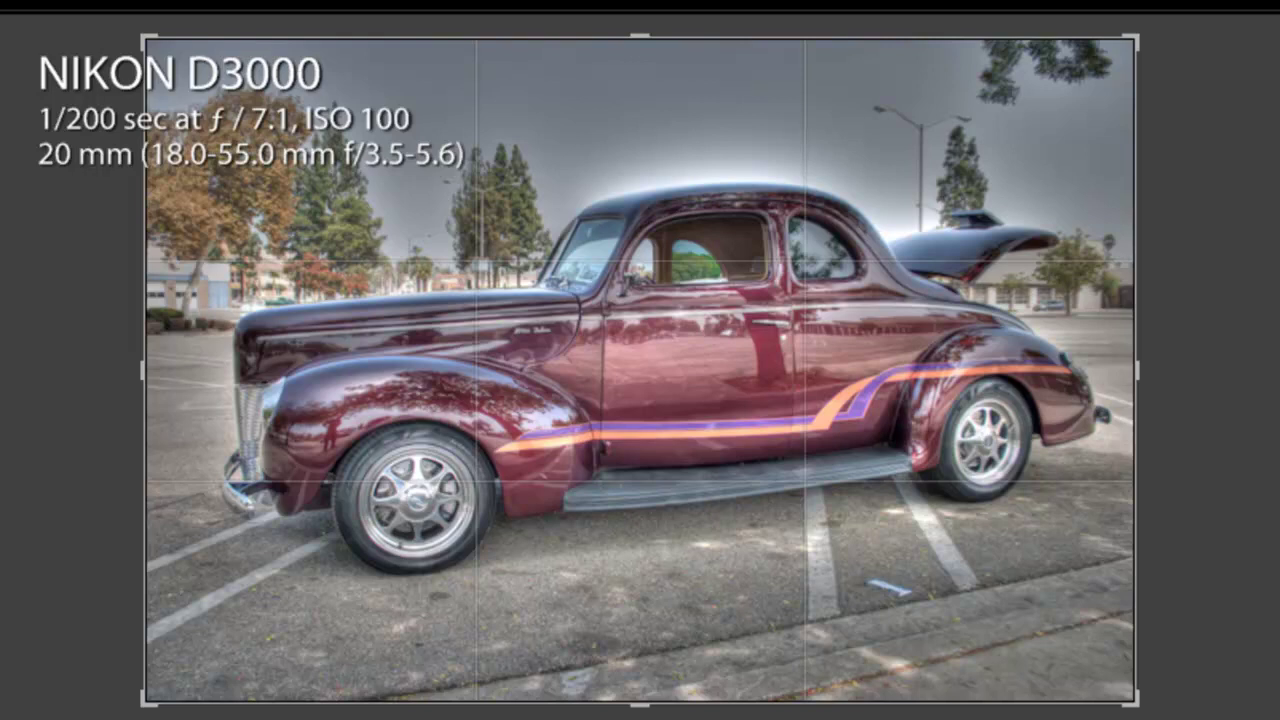
pyautogui.moveTo(1134, 351); pyautogui.dragTo(1140, 373)
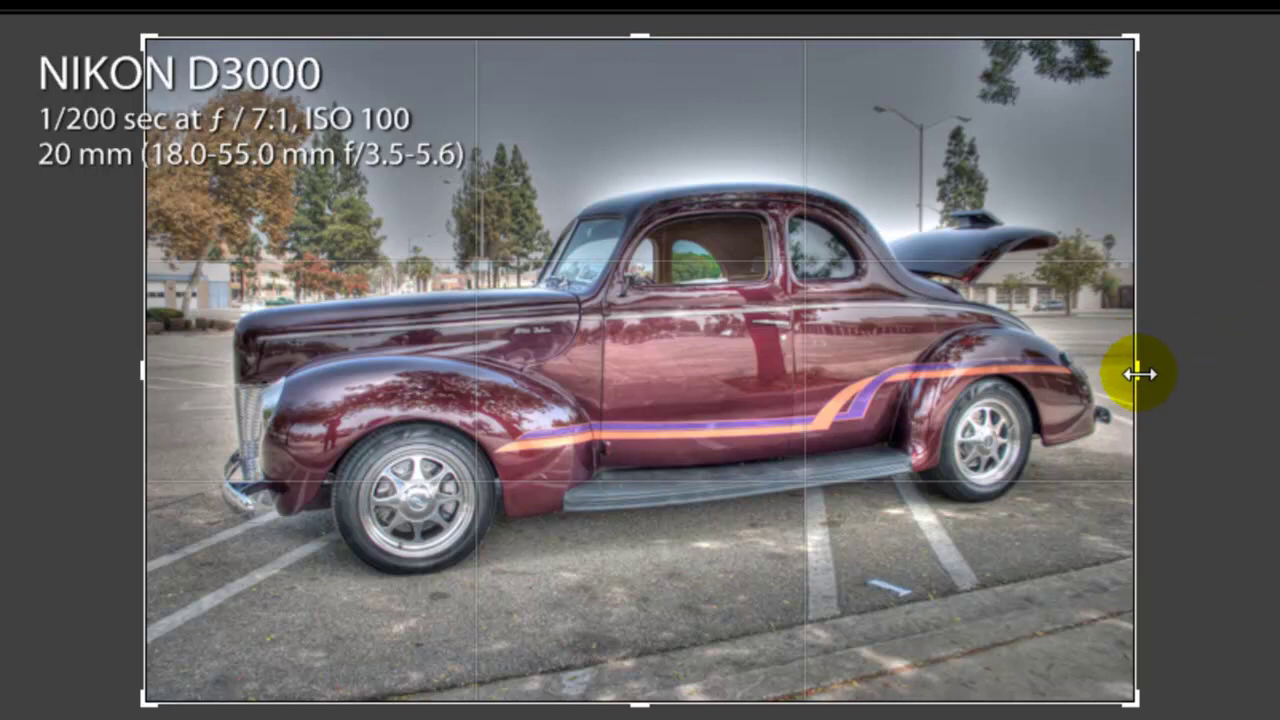
pyautogui.moveTo(1140, 373); pyautogui.dragTo(806, 452)
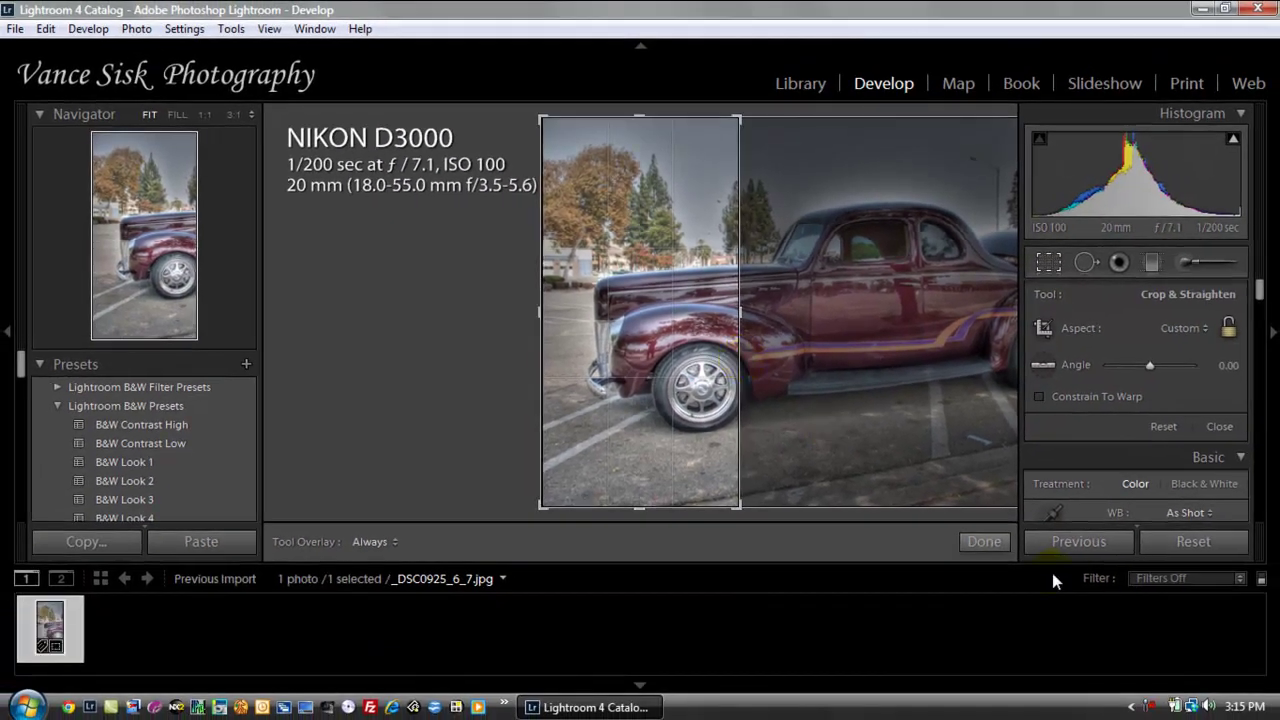
pyautogui.click(986, 542)
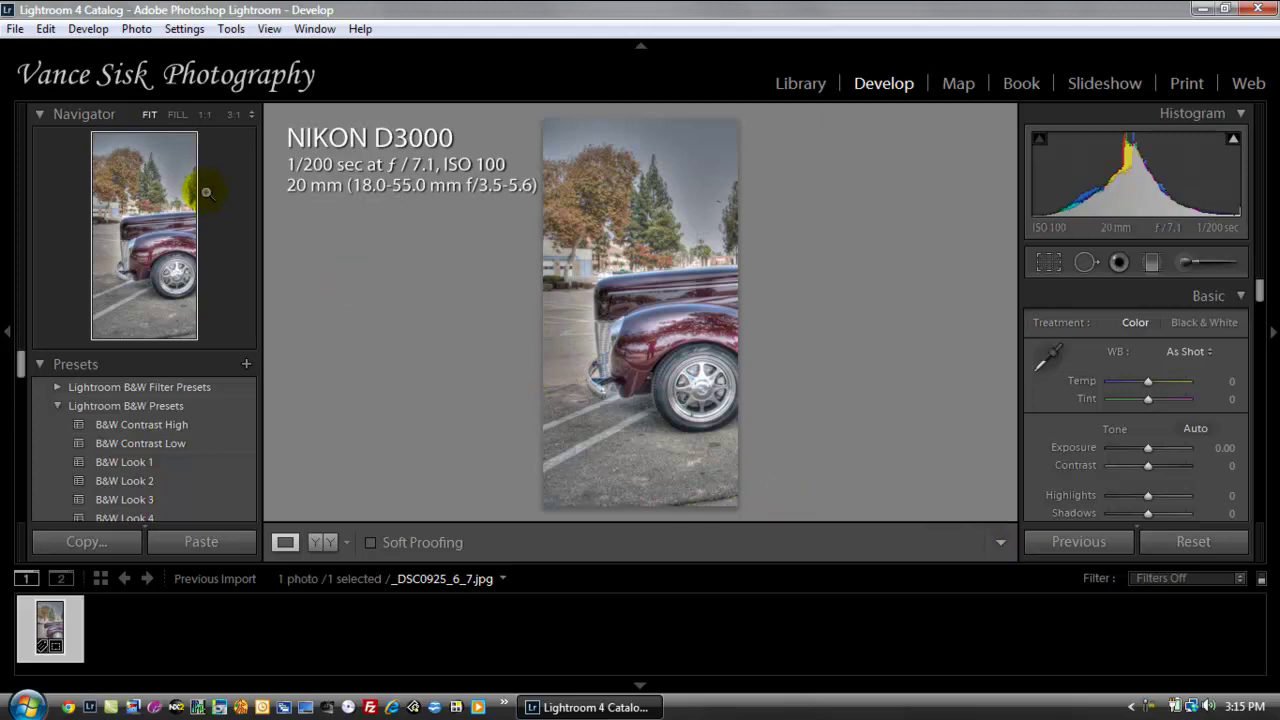
# - Export the left-third crop under the unique name _DSC0925_6_7-2.jpg
pyautogui.click(15, 29)
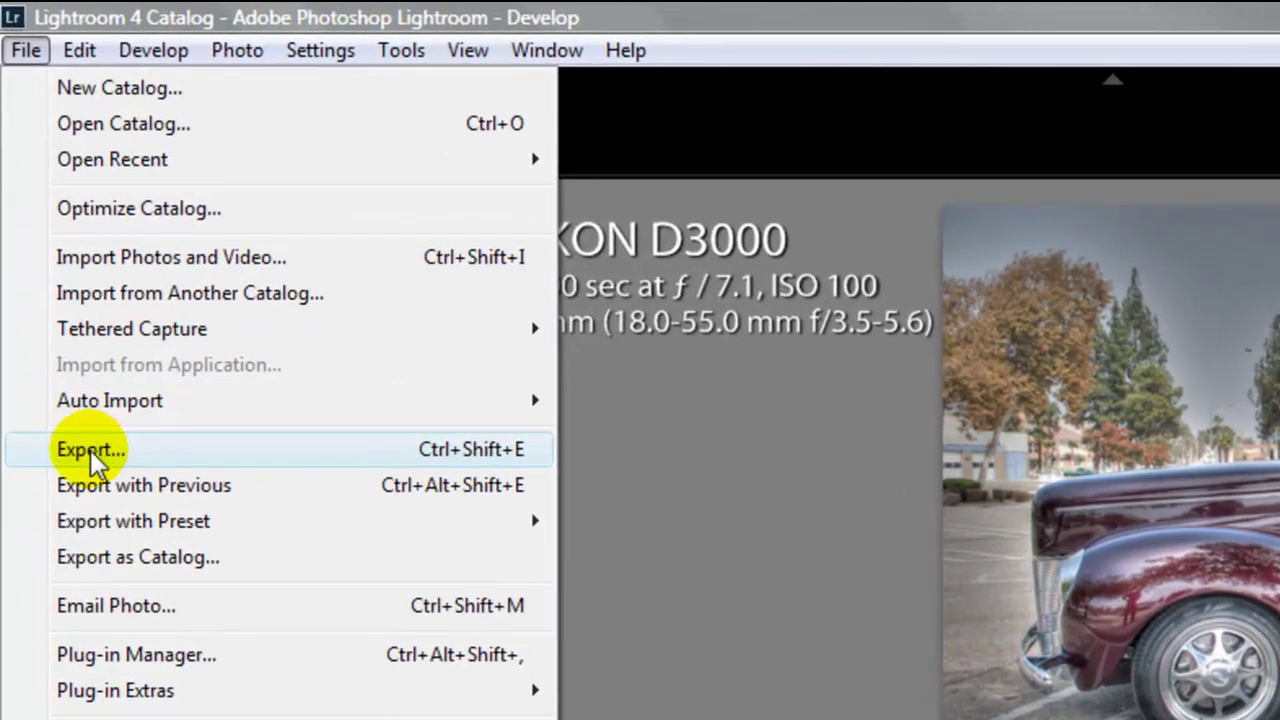
pyautogui.click(51, 259)
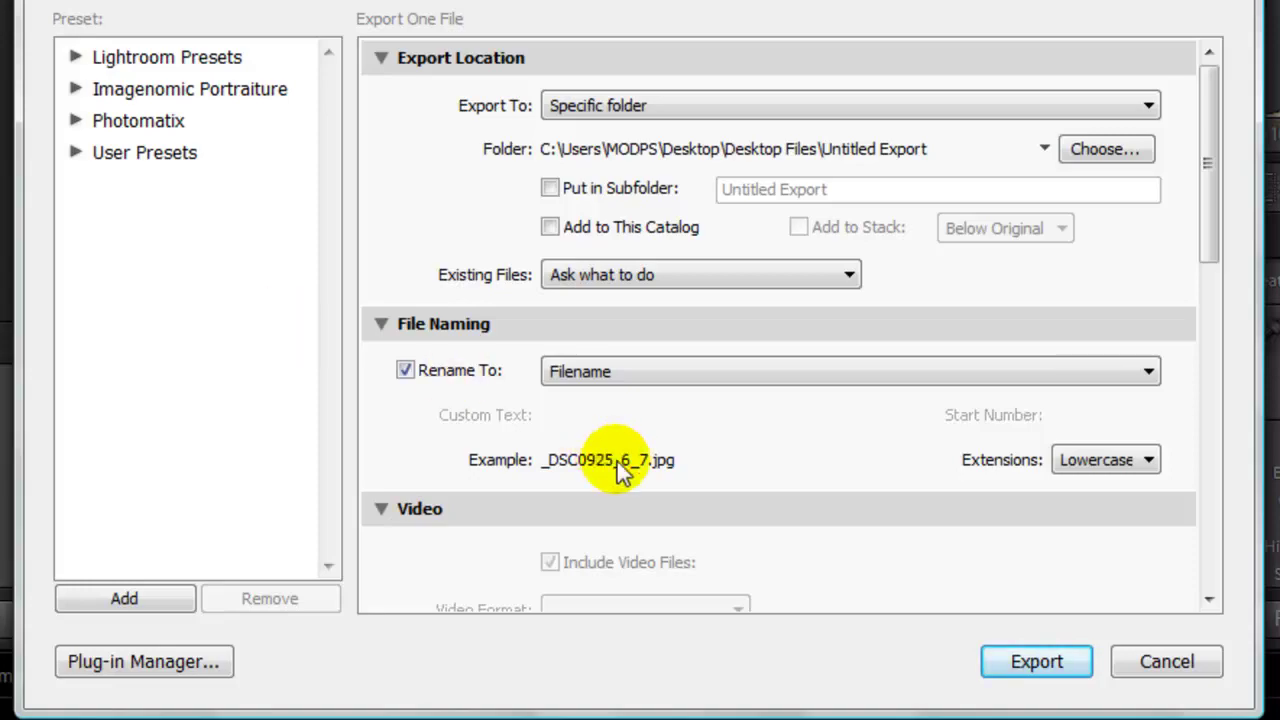
pyautogui.click(1030, 663)
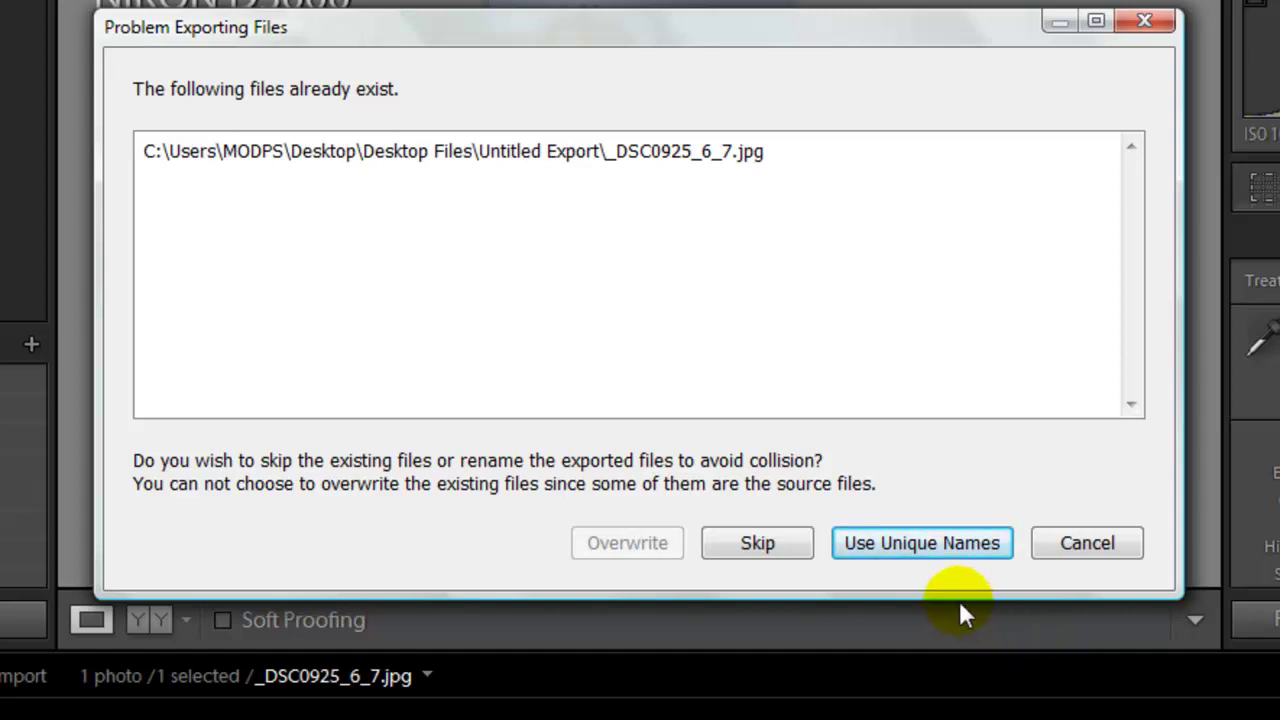
pyautogui.click(932, 546)
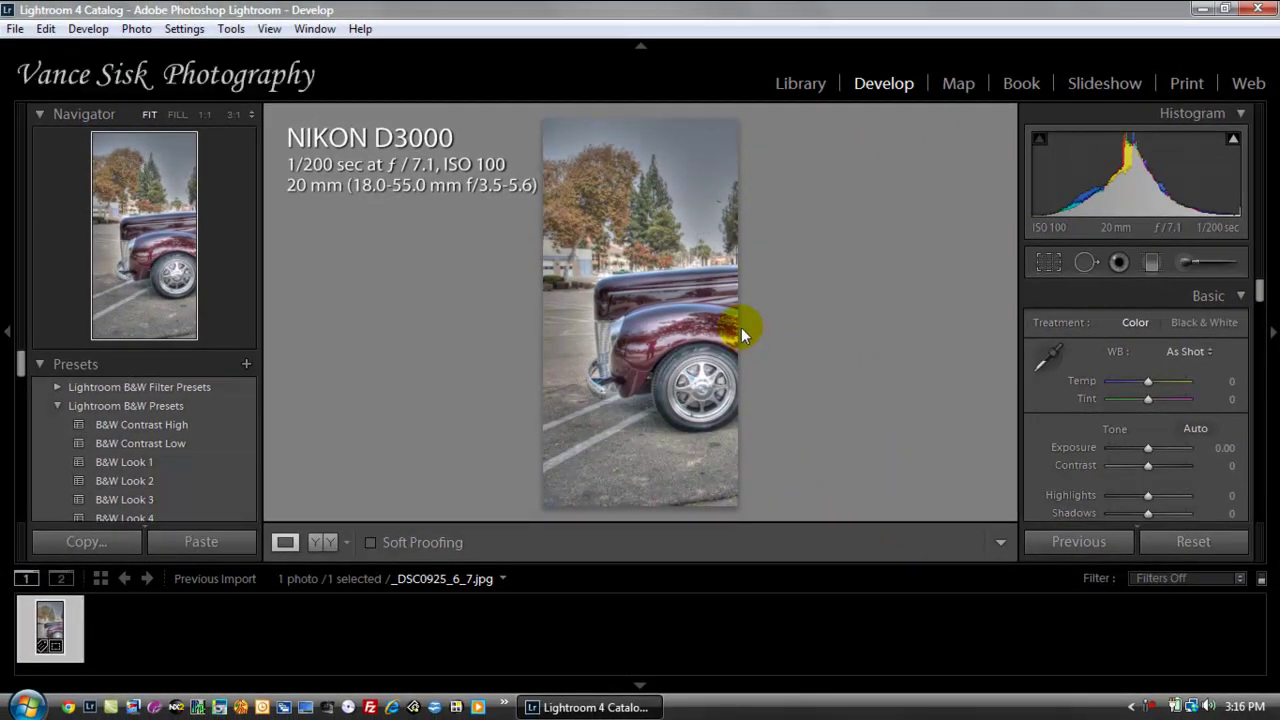
# - Re-crop the photo to a tall middle-third strip framing the doors and windows
pyautogui.click(1047, 266)
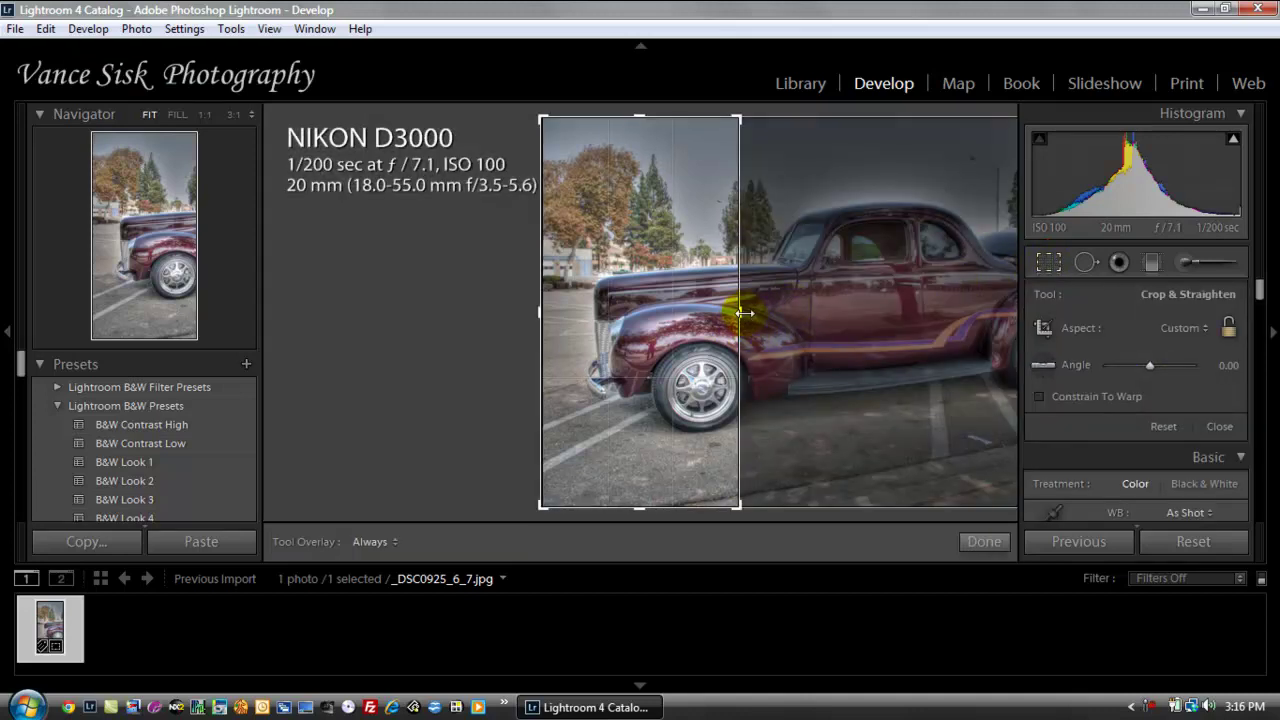
pyautogui.moveTo(740, 313); pyautogui.dragTo(893, 336)
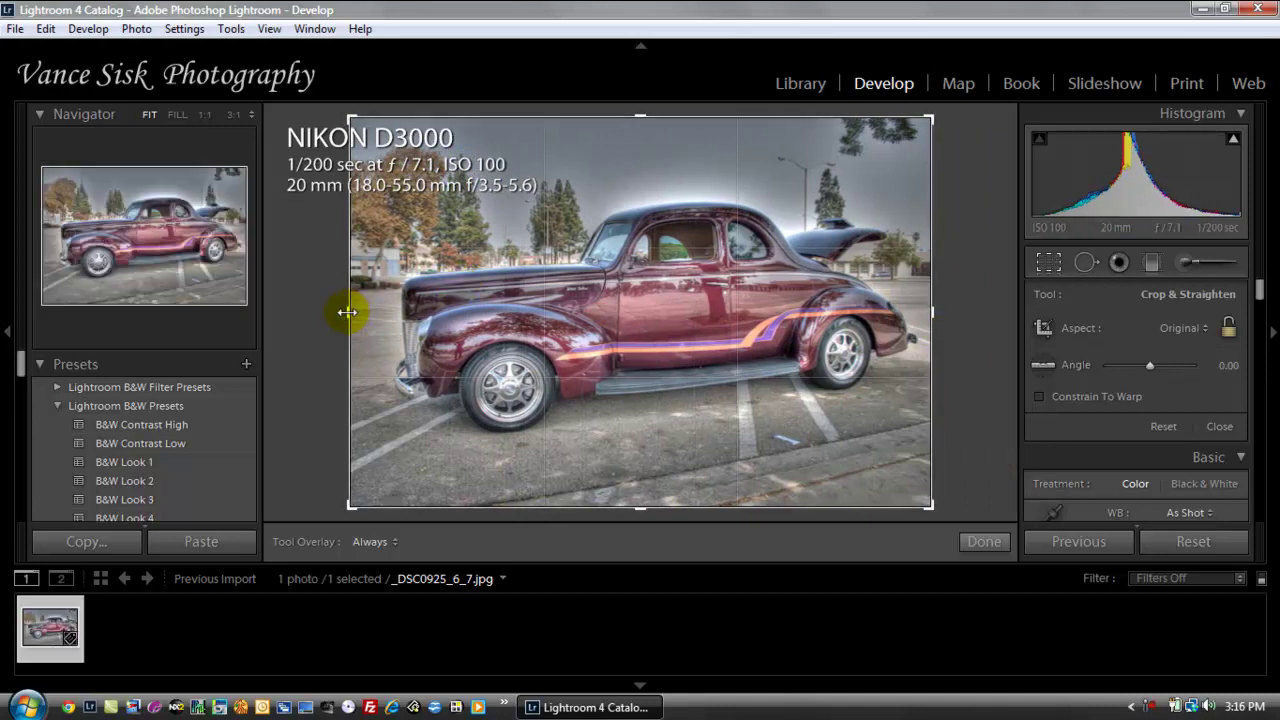
pyautogui.moveTo(350, 313); pyautogui.dragTo(445, 288)
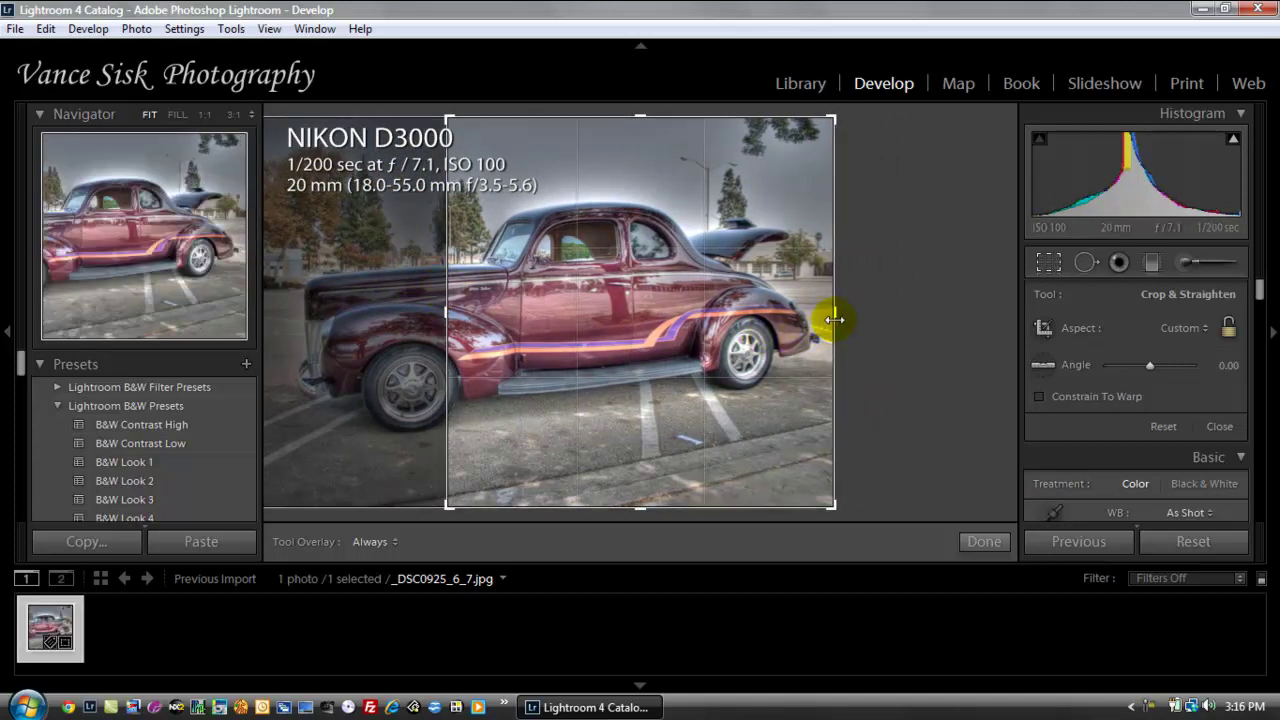
pyautogui.moveTo(826, 322); pyautogui.dragTo(738, 330)
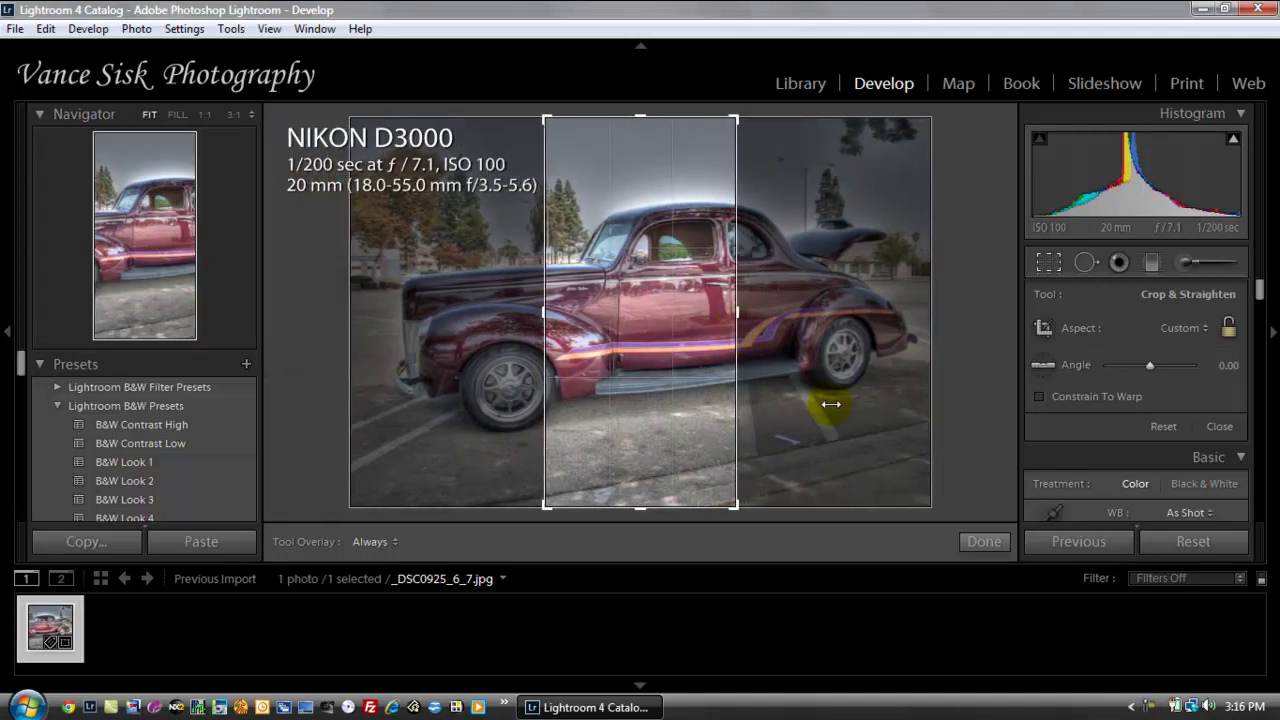
pyautogui.click(966, 542)
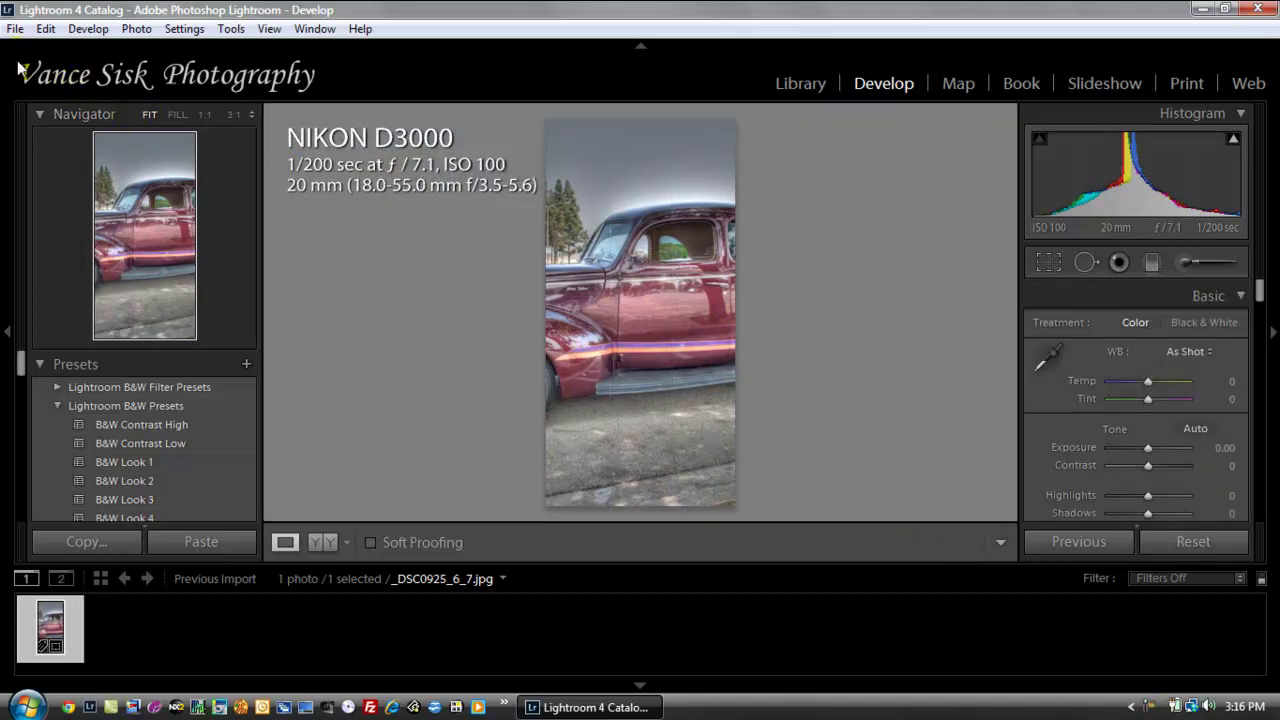
# - Export the middle-third crop under the unique name _DSC0925_6_7-3.jpg
pyautogui.click(14, 30)
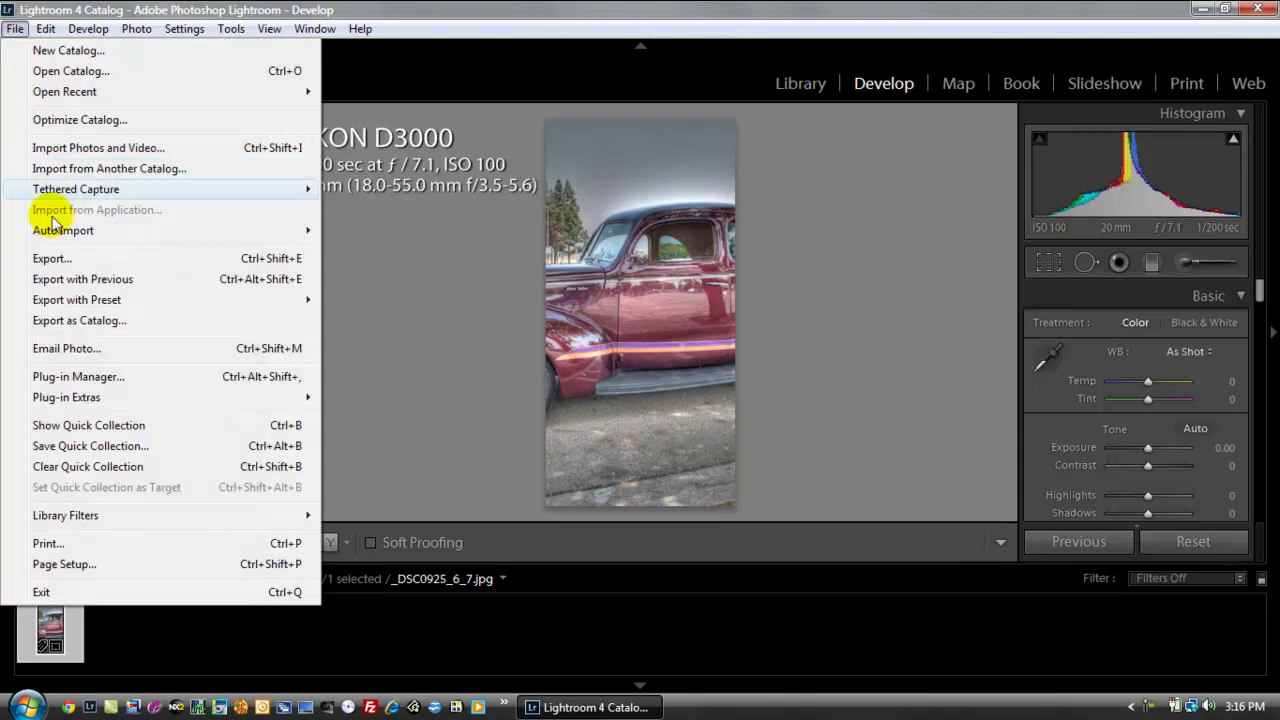
pyautogui.click(58, 259)
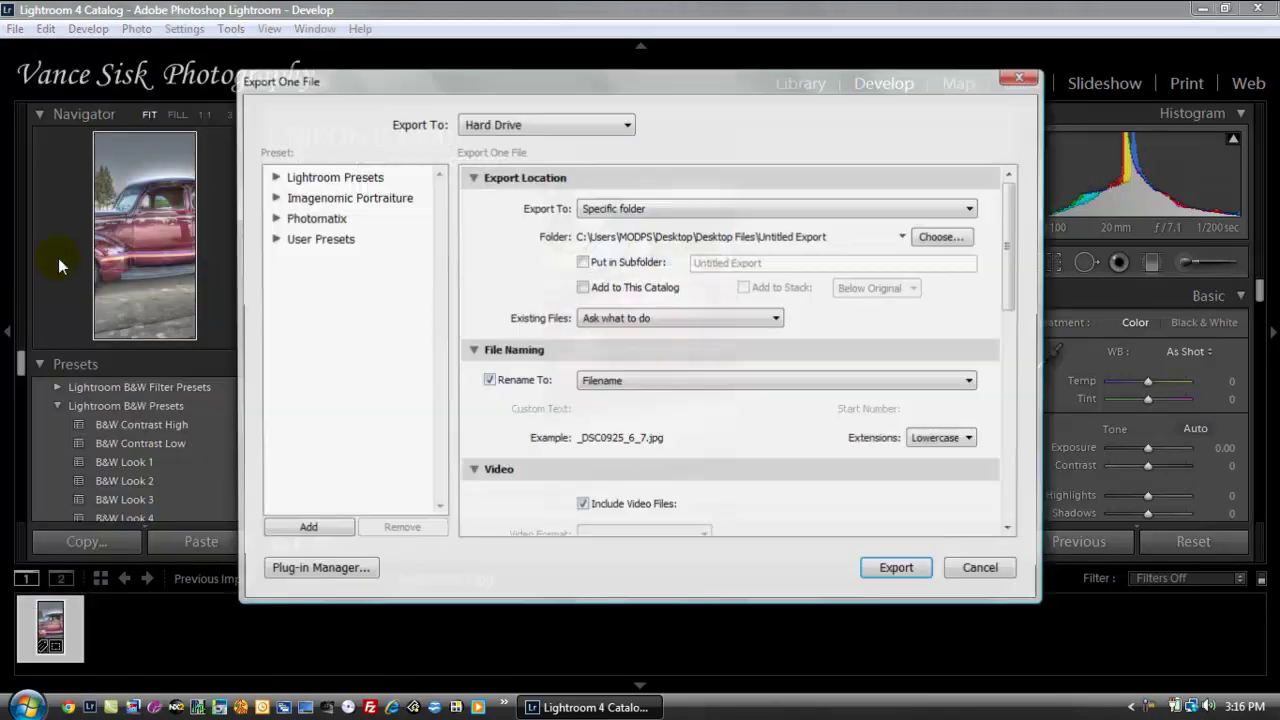
pyautogui.click(892, 568)
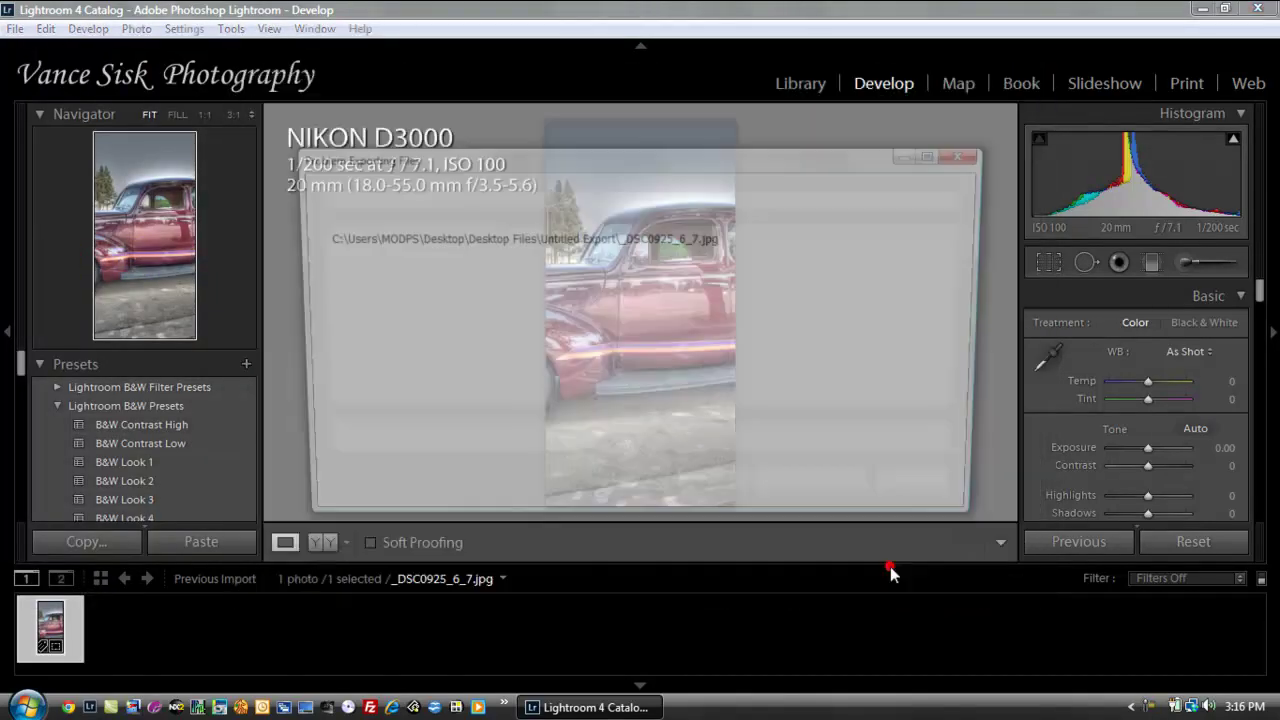
pyautogui.click(827, 494)
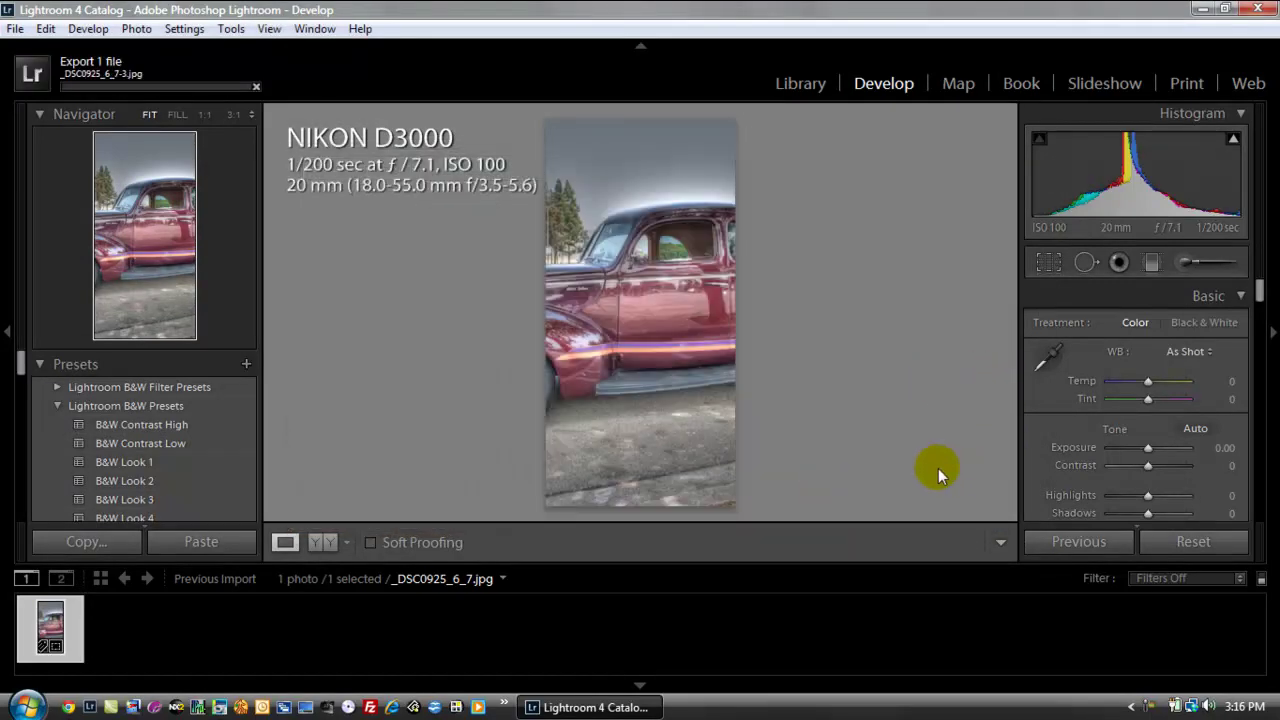
# - Re-crop the photo to its right third, showing the rear wheel
pyautogui.click(1055, 261)
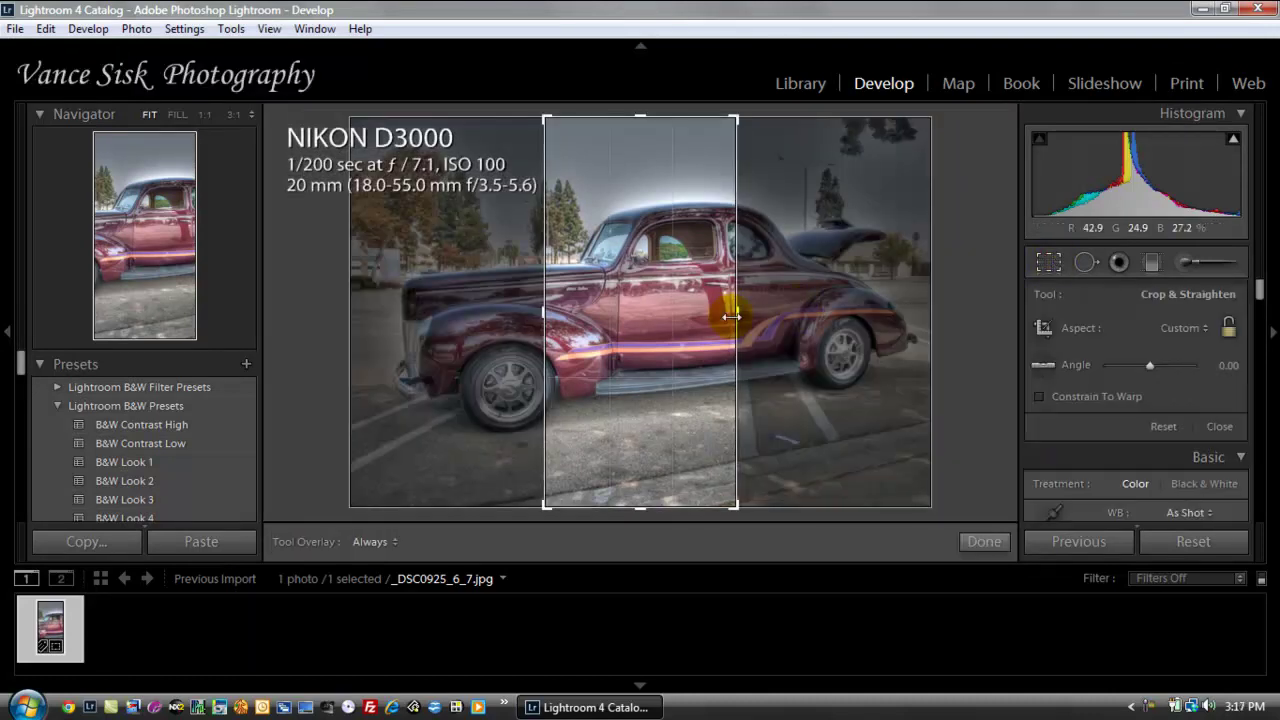
pyautogui.moveTo(738, 314); pyautogui.dragTo(866, 309)
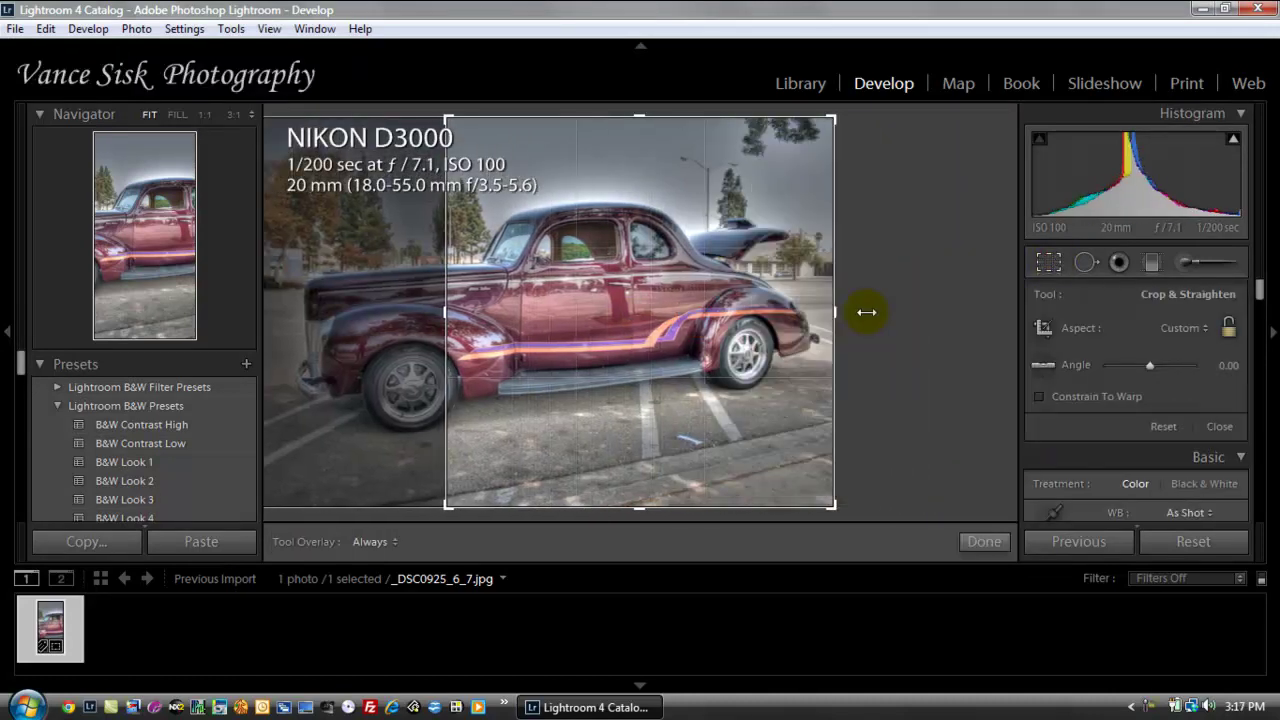
pyautogui.moveTo(449, 306); pyautogui.dragTo(541, 314)
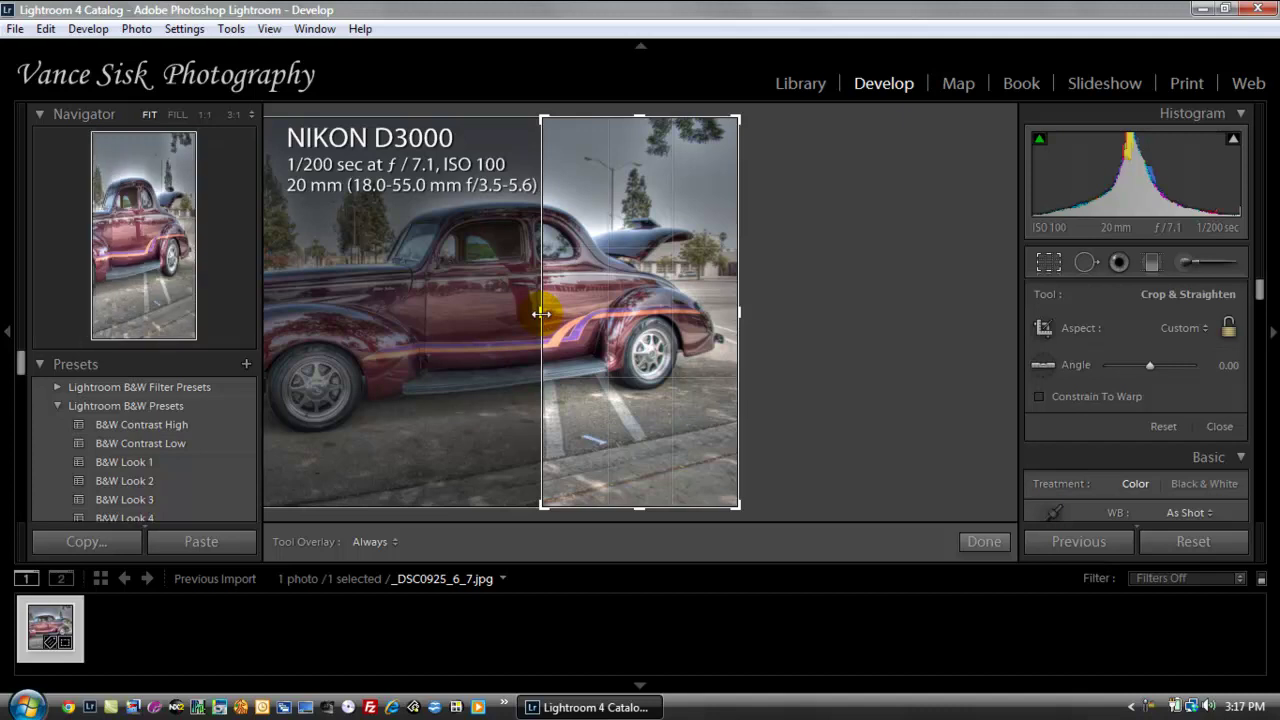
pyautogui.click(984, 541)
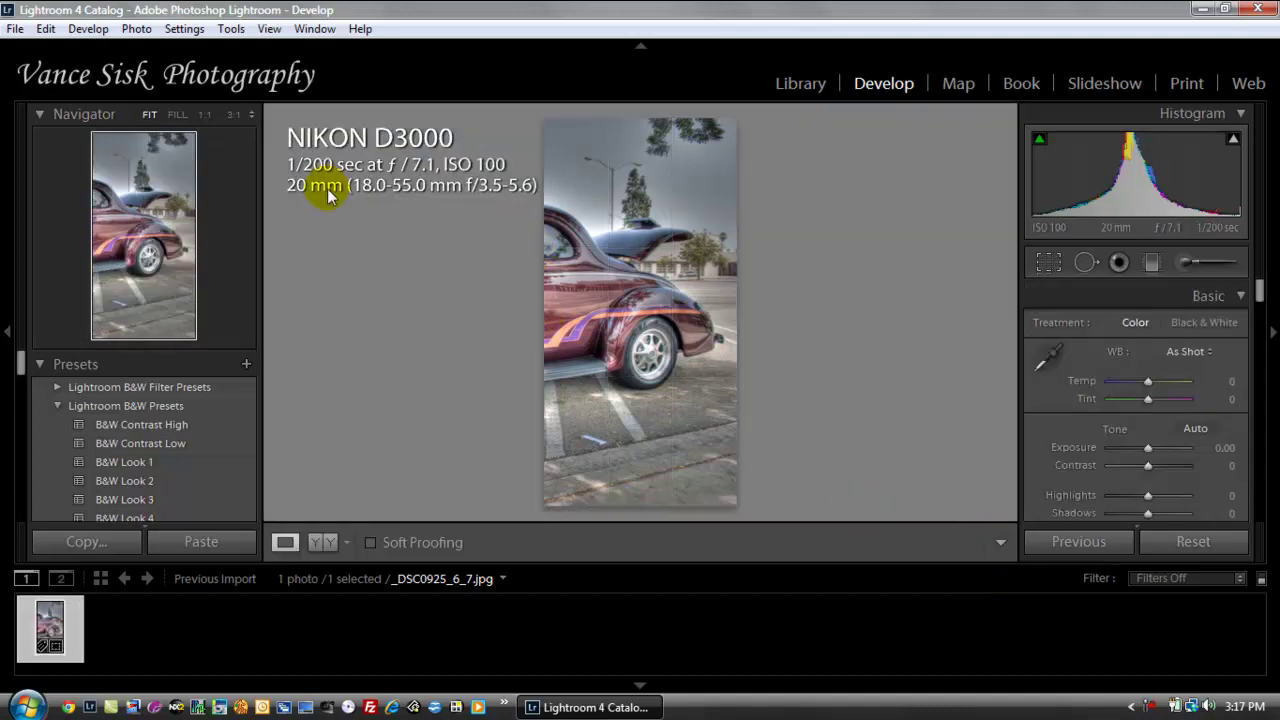
# - Export the right-third slice under the unique name _DSC0925_6_7-4.jpg
pyautogui.click(16, 28)
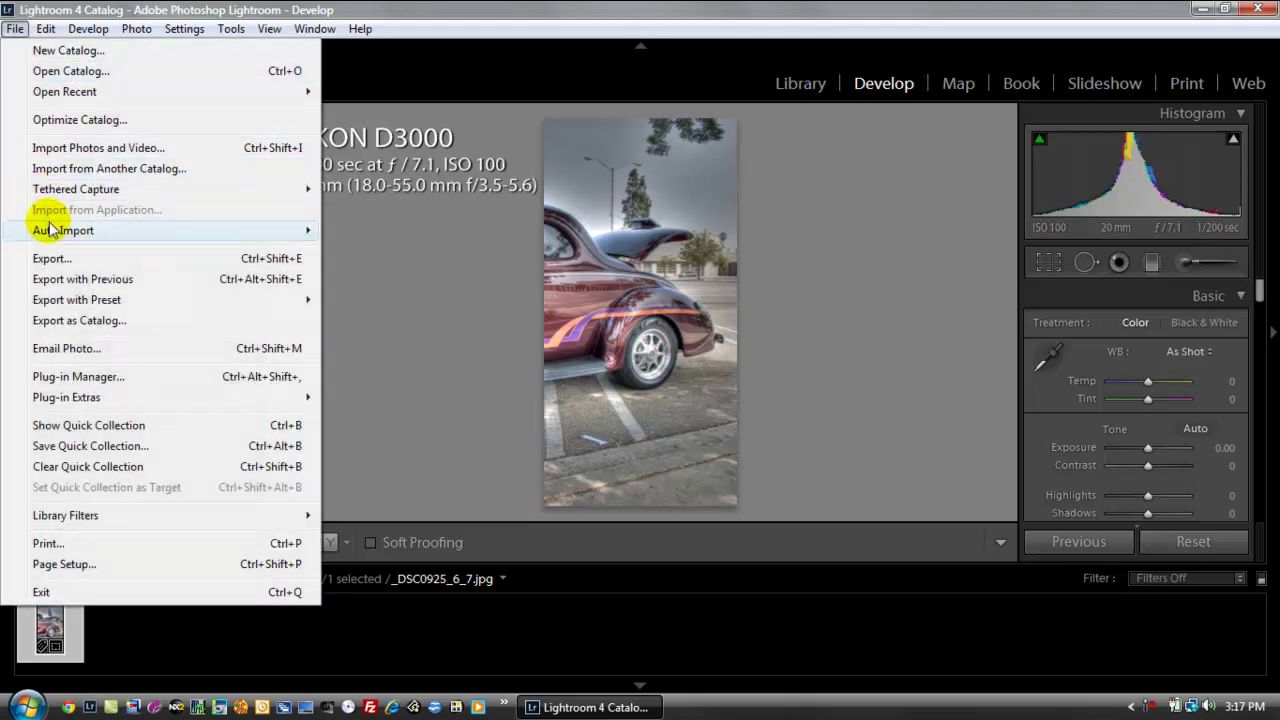
pyautogui.click(50, 259)
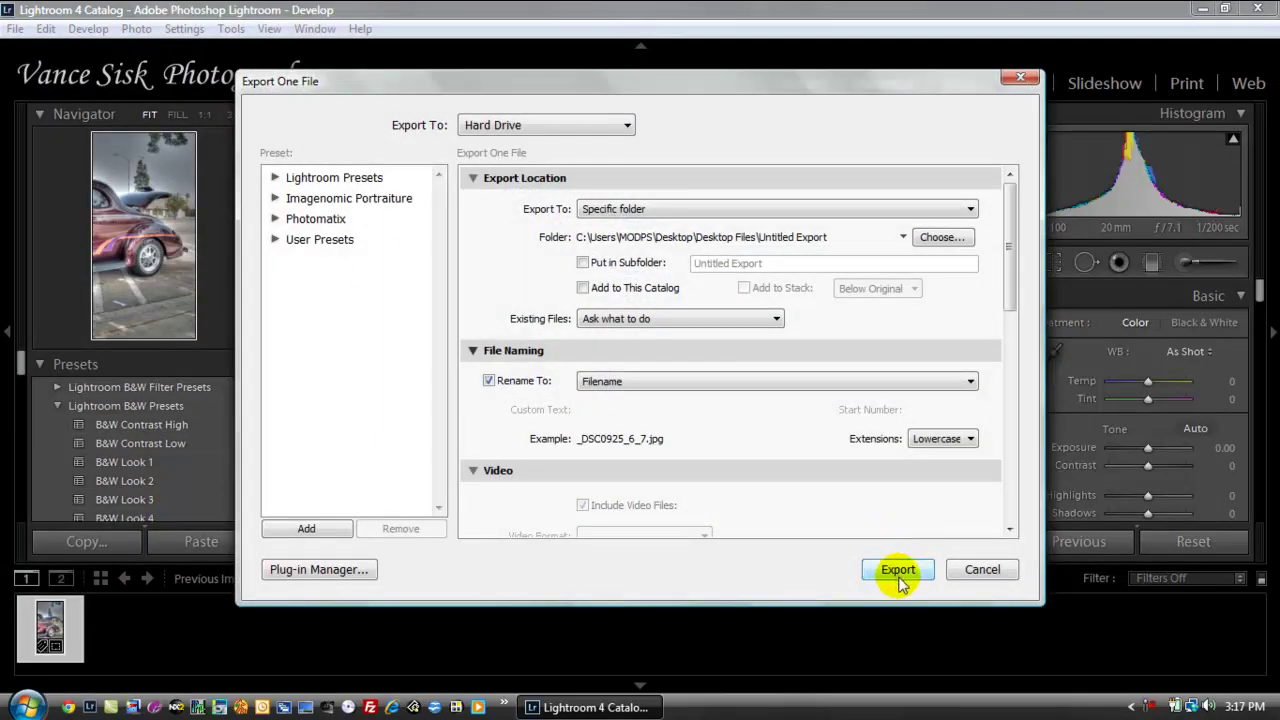
pyautogui.click(898, 572)
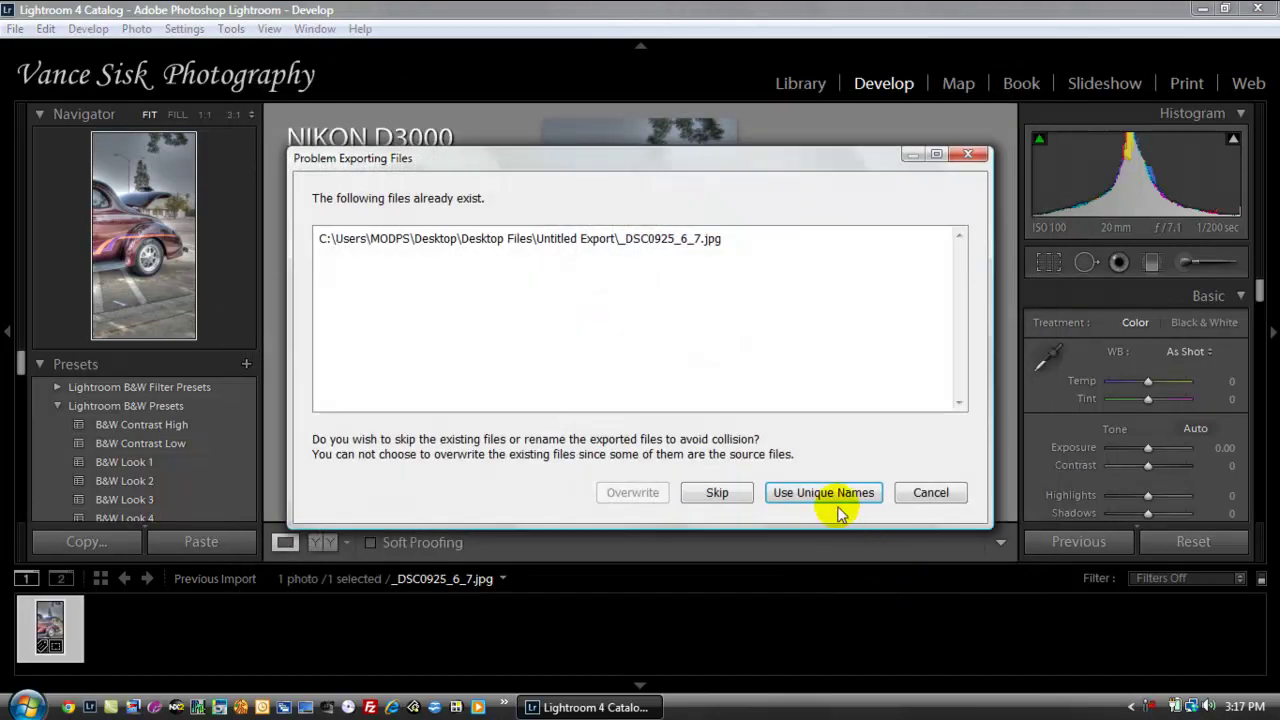
pyautogui.click(838, 500)
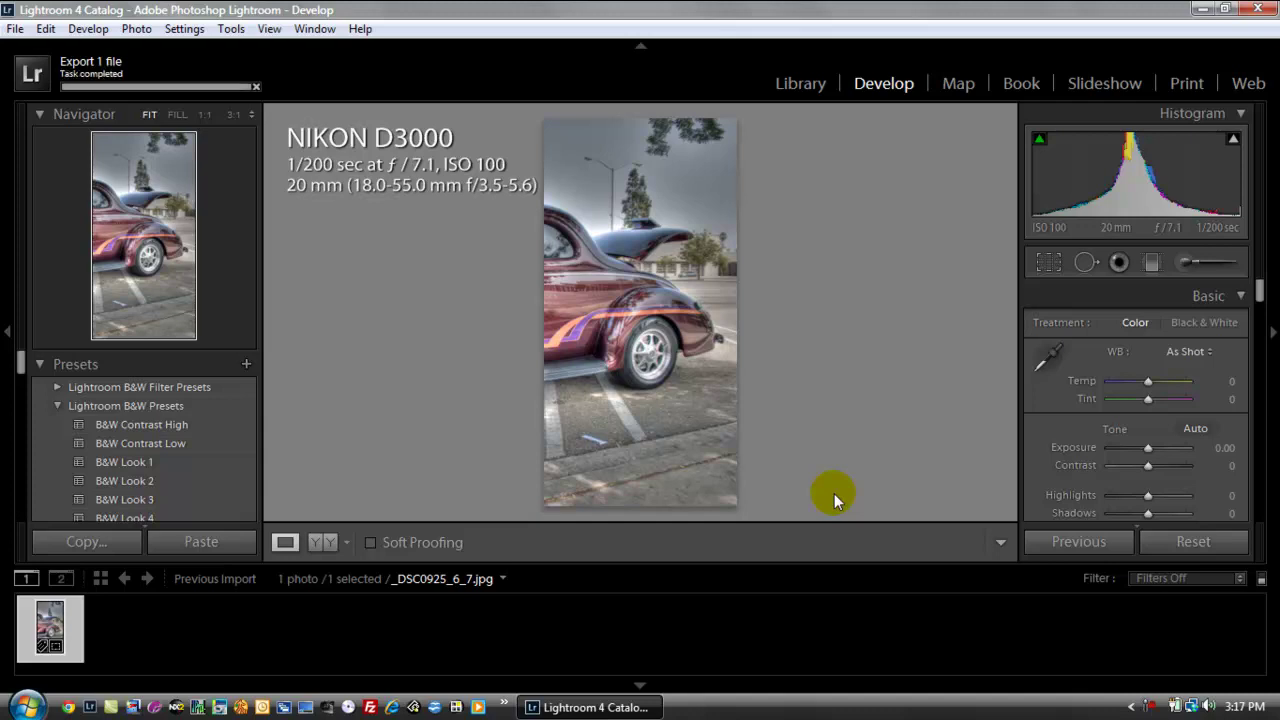
# - Reset the crop to full frame, then remove the car photo from the catalog, keeping the file
pyautogui.click(1189, 544)
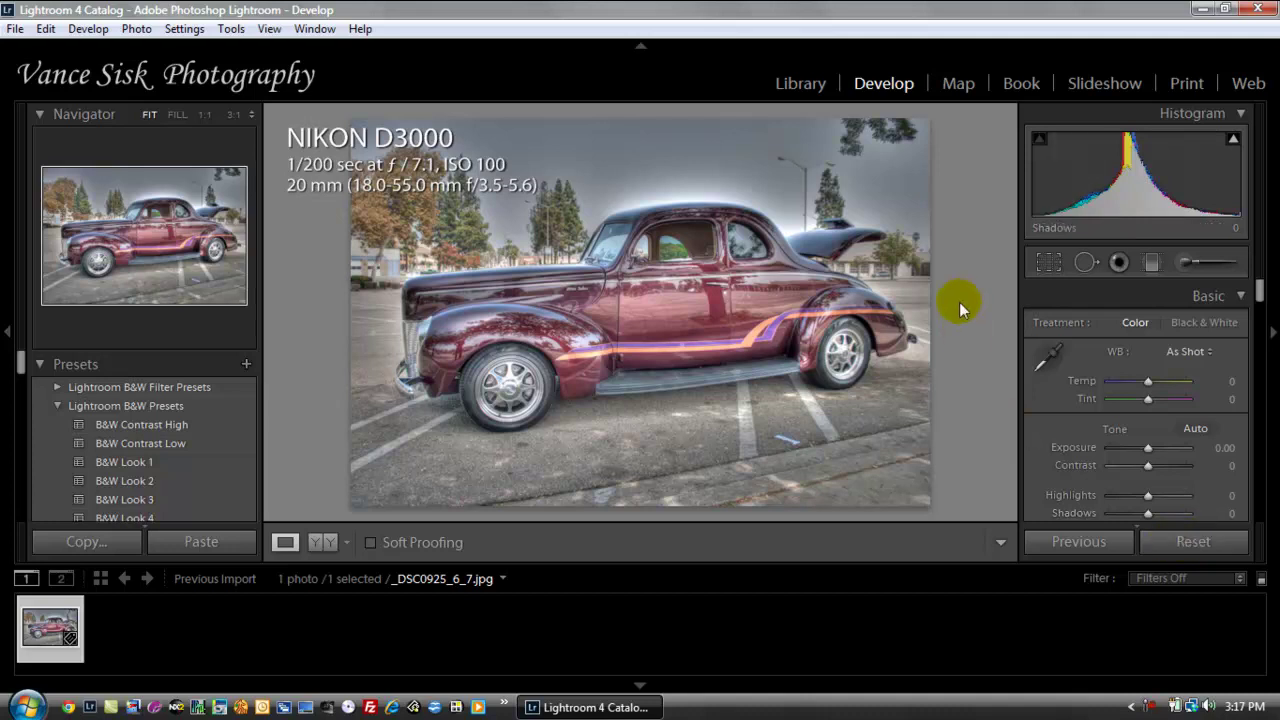
pyautogui.click(805, 93)
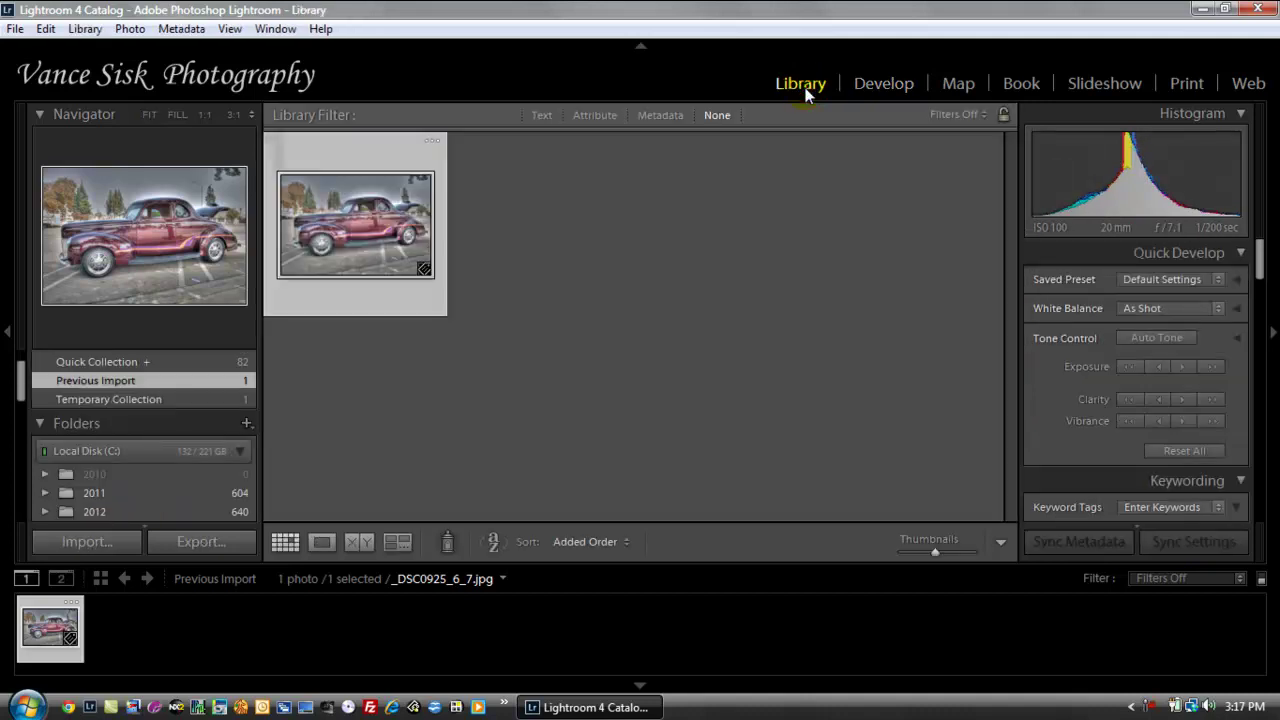
pyautogui.click(52, 625)
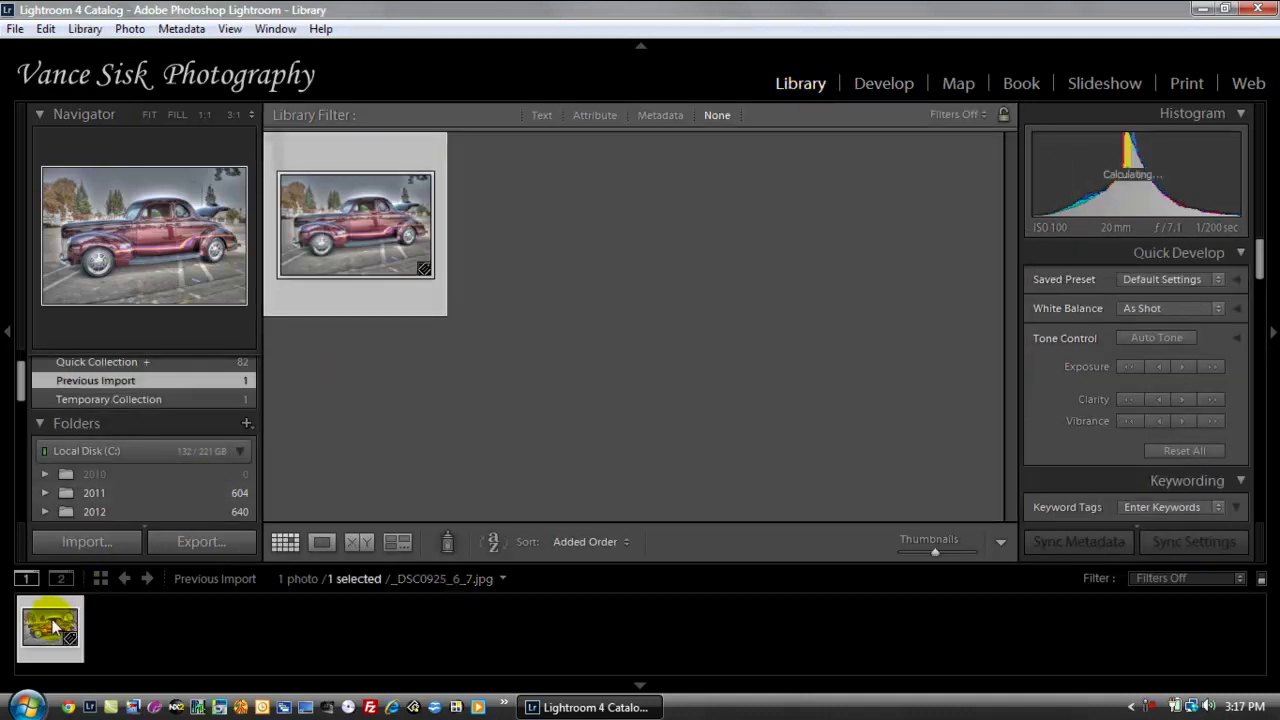
pyautogui.rightClick(50, 627)
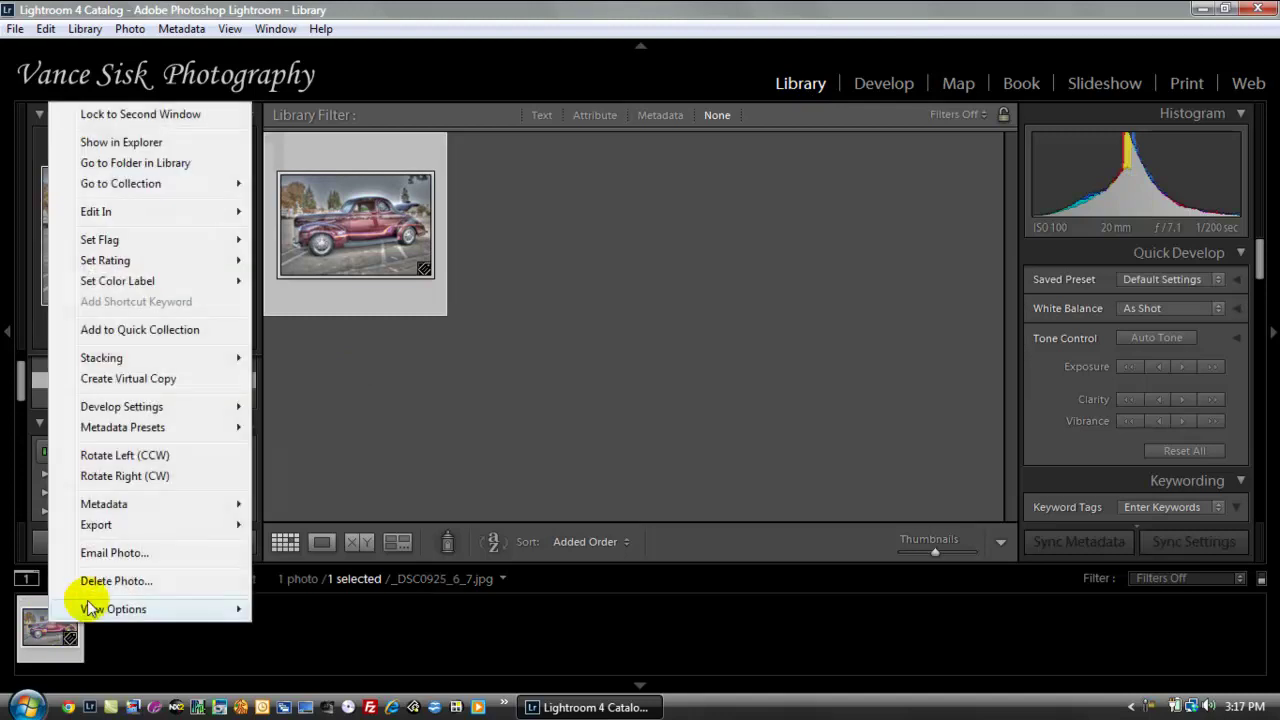
pyautogui.click(117, 580)
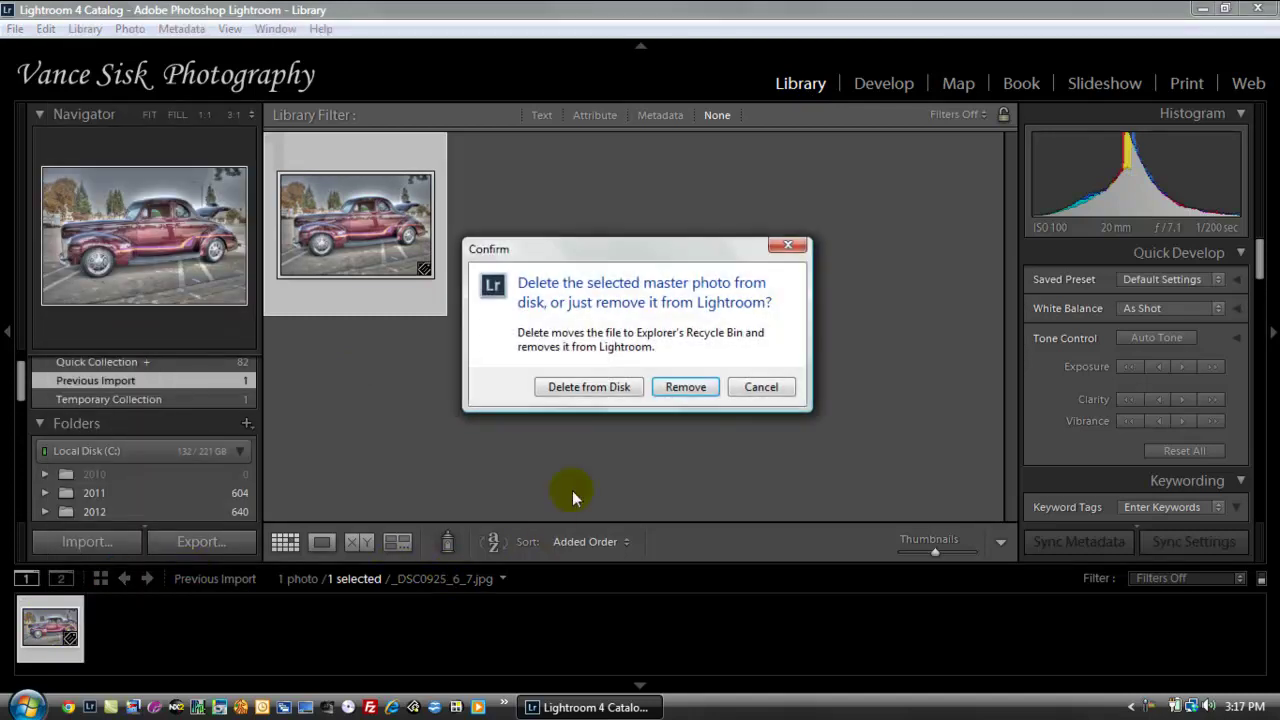
pyautogui.click(680, 390)
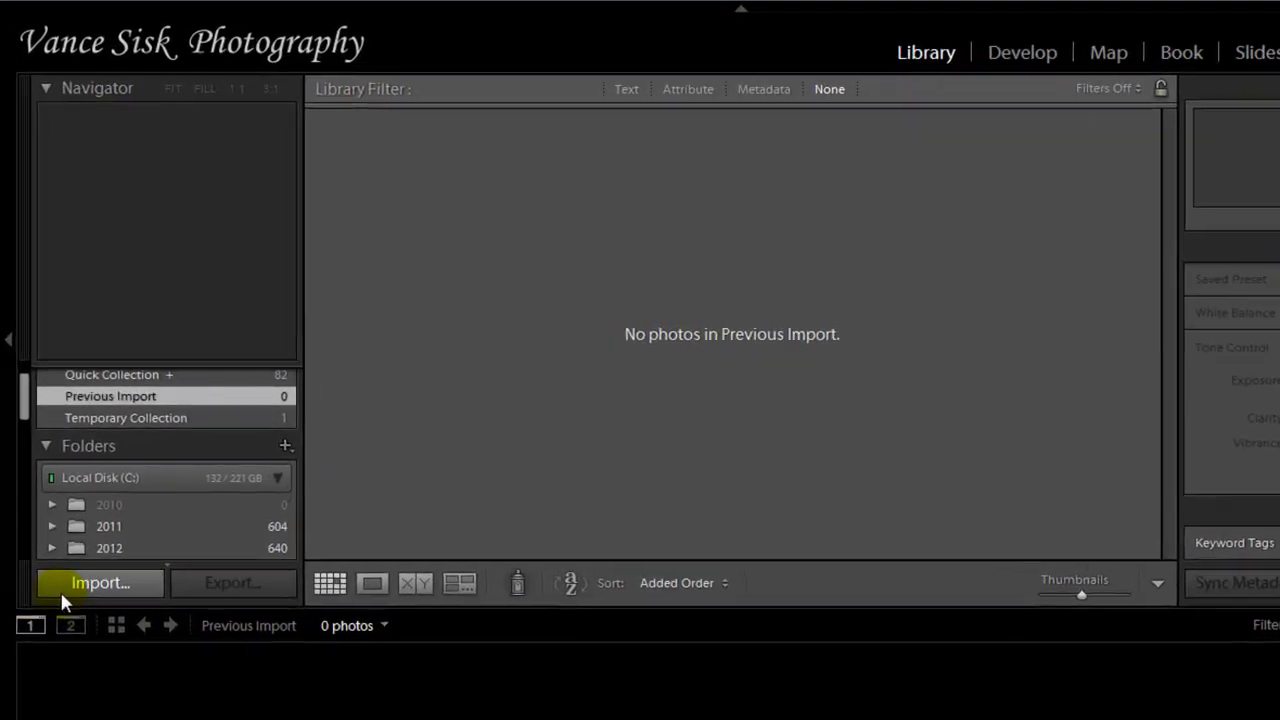
# - In Import, pick Untitled Export and check only slices _DSC0925_6_7-2, -3 and -4
pyautogui.click(76, 589)
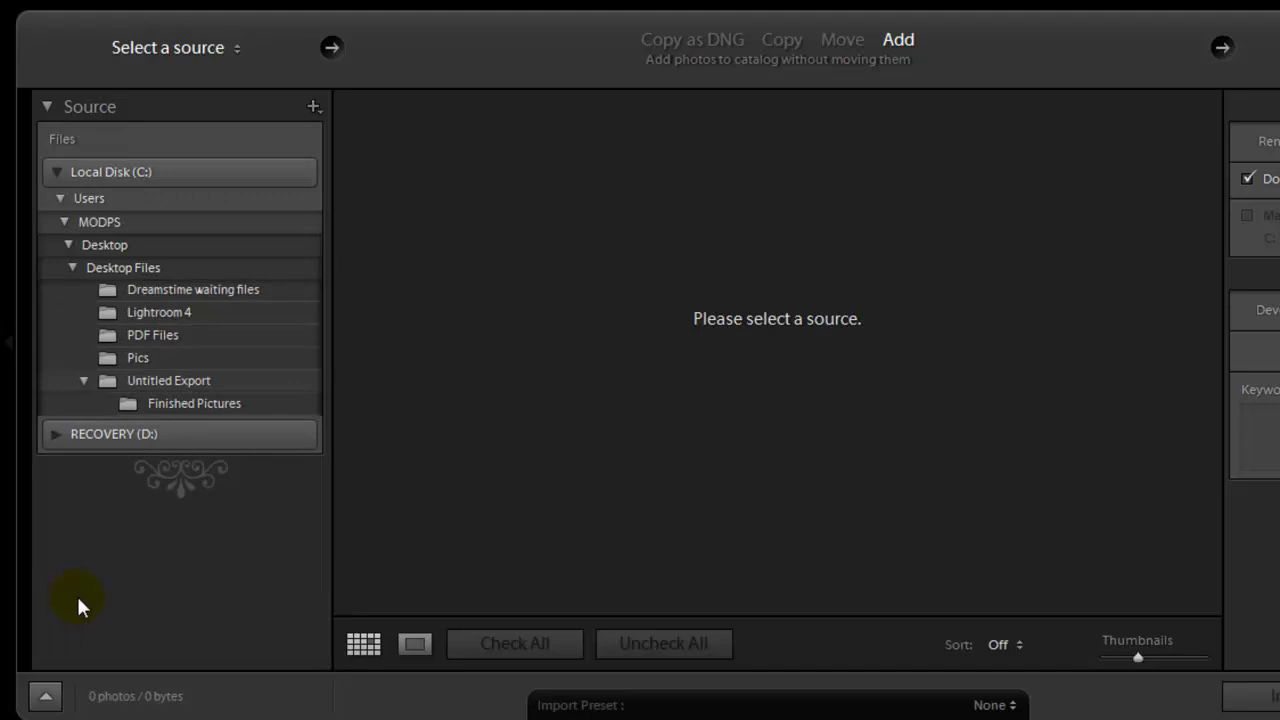
pyautogui.click(161, 378)
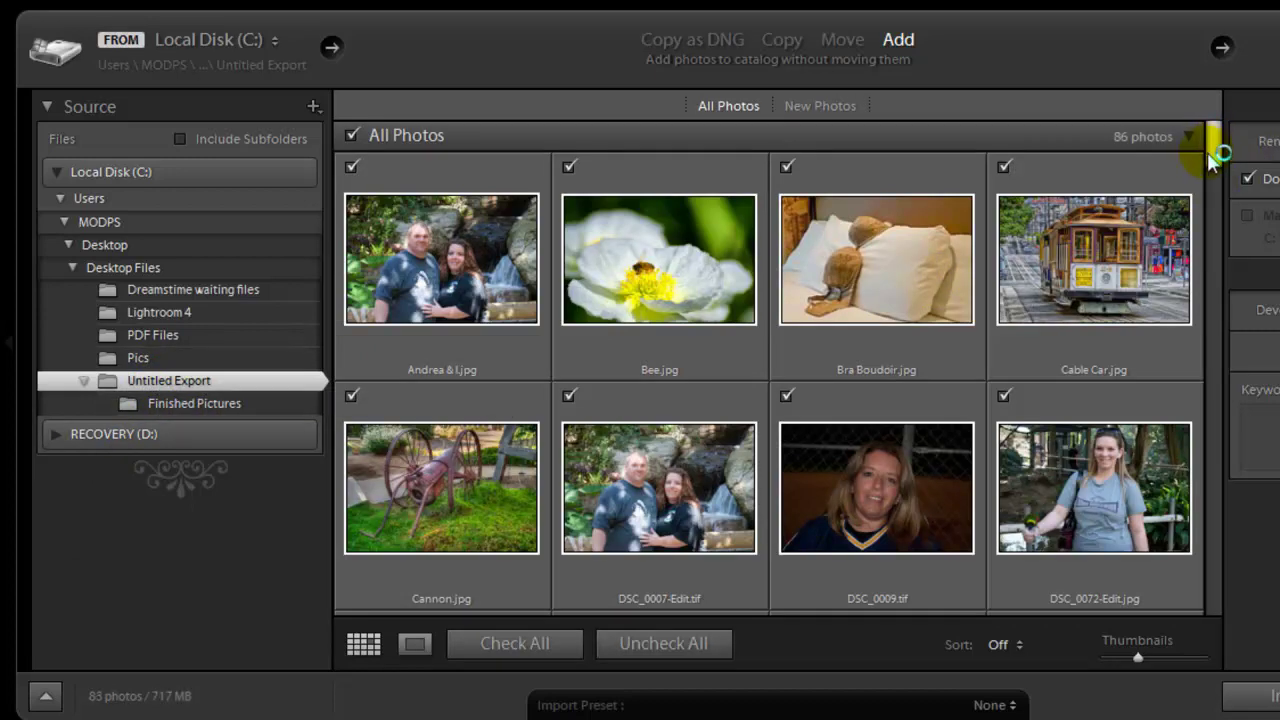
pyautogui.moveTo(1214, 155); pyautogui.dragTo(1216, 484)
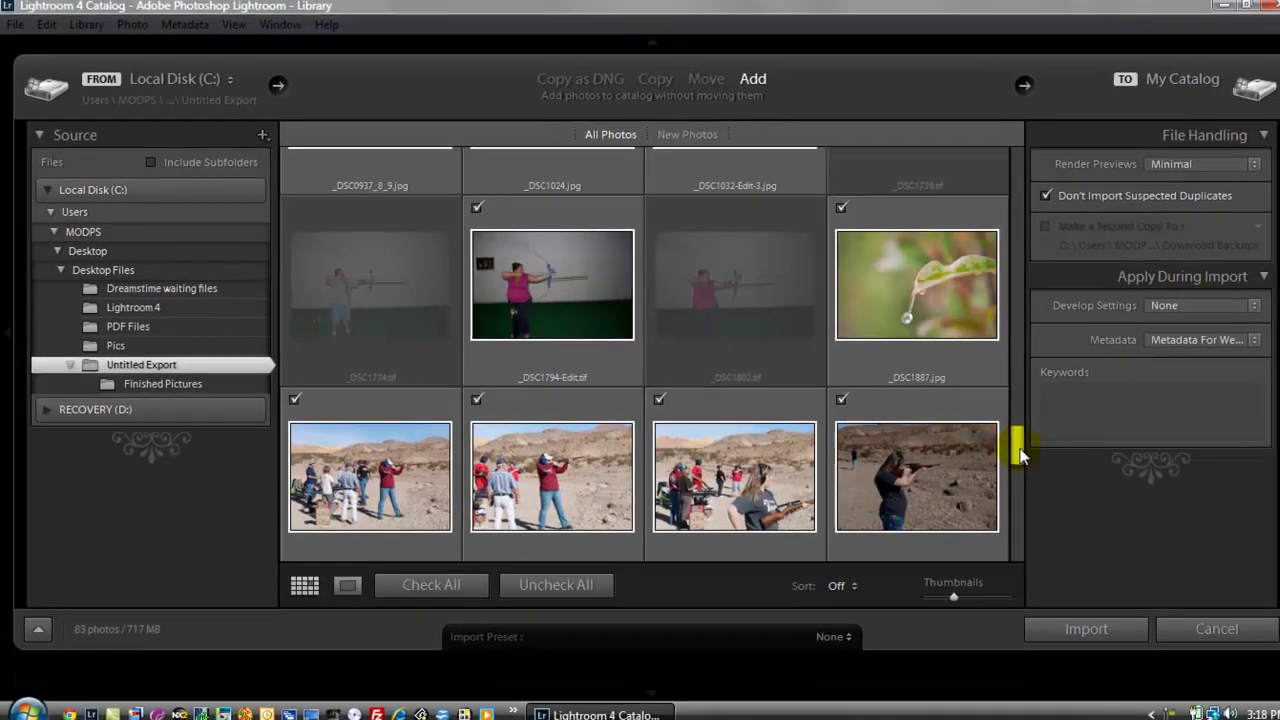
pyautogui.moveTo(1020, 450); pyautogui.dragTo(1002, 393)
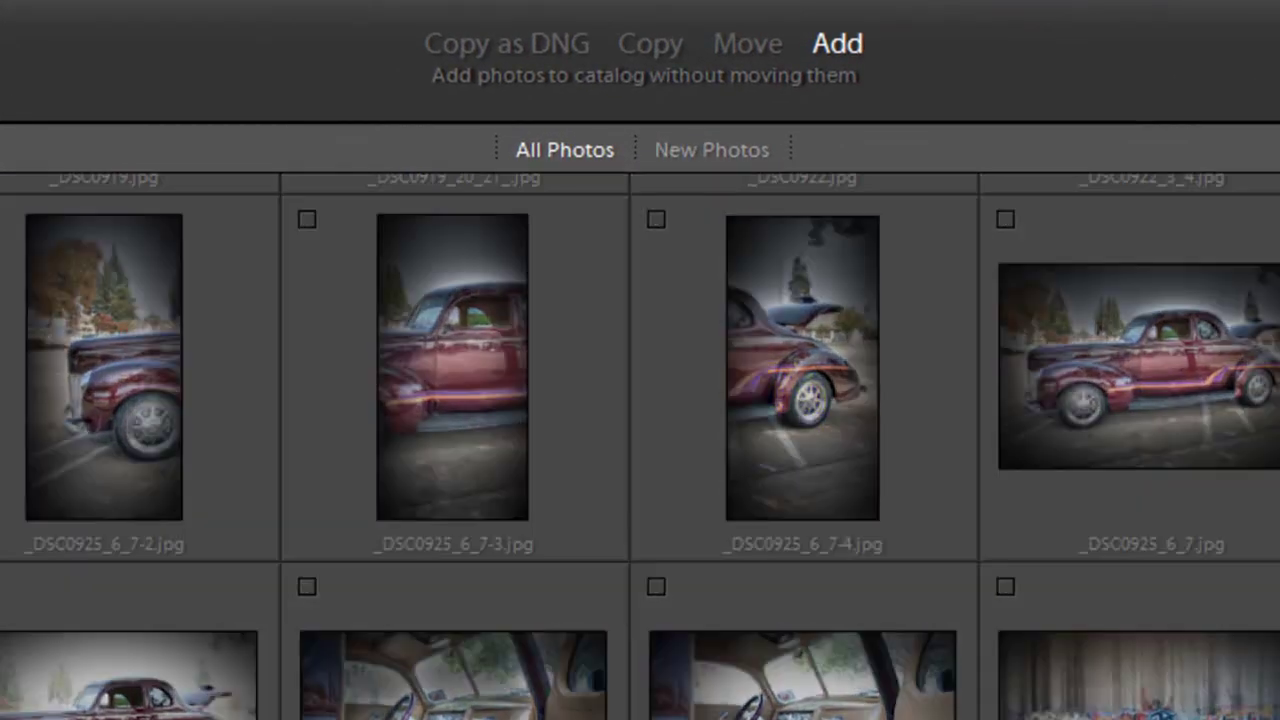
pyautogui.click(129, 234)
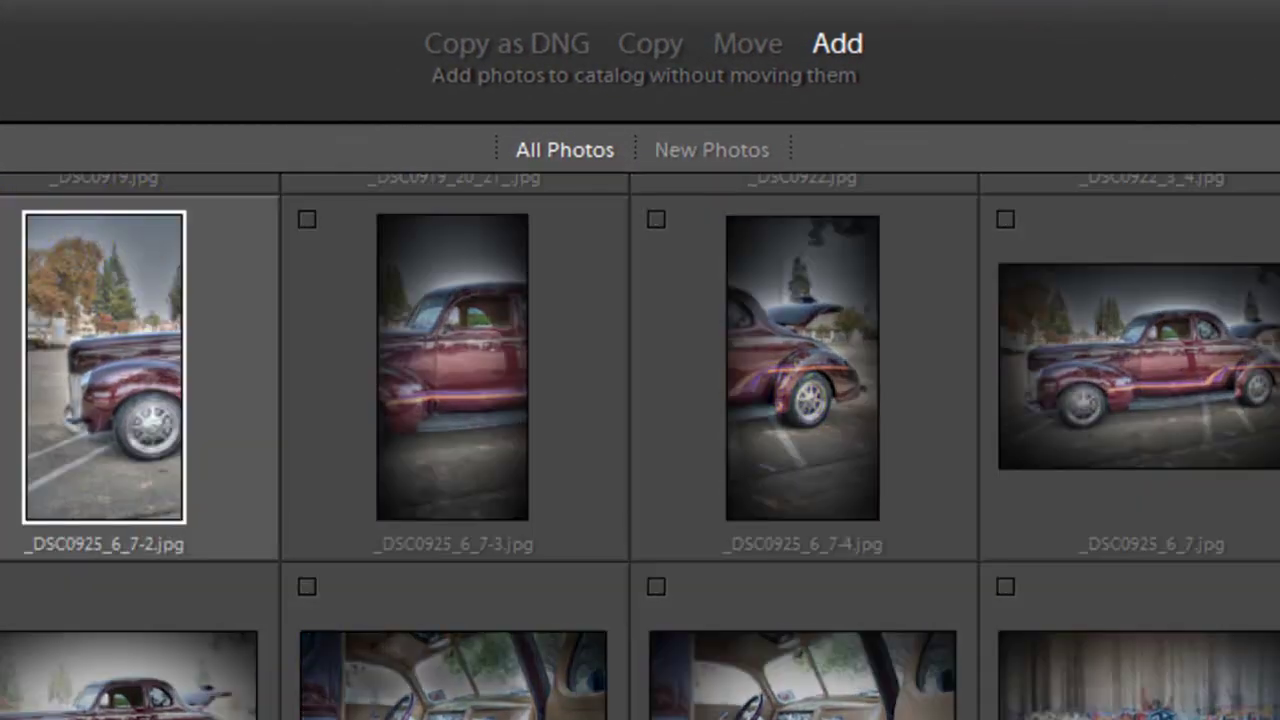
pyautogui.click(306, 219)
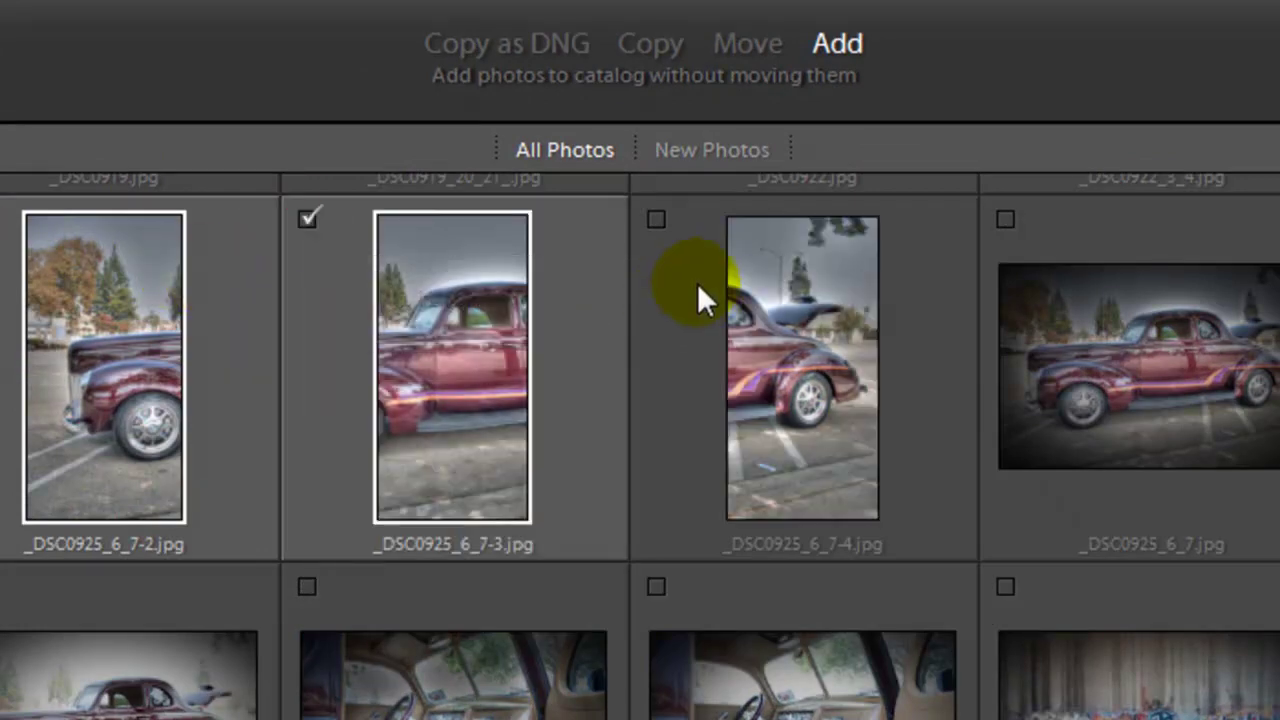
pyautogui.click(656, 219)
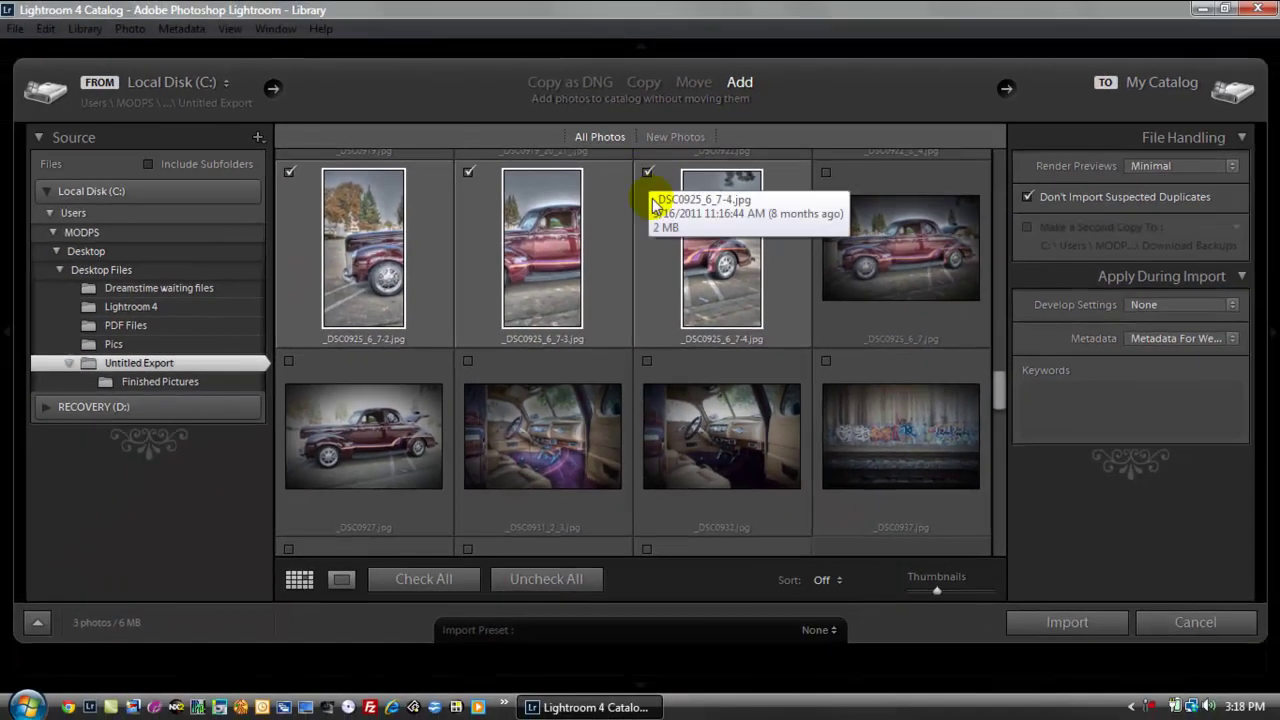
# - Import the three checked slices and switch to the Print module
pyautogui.click(1066, 622)
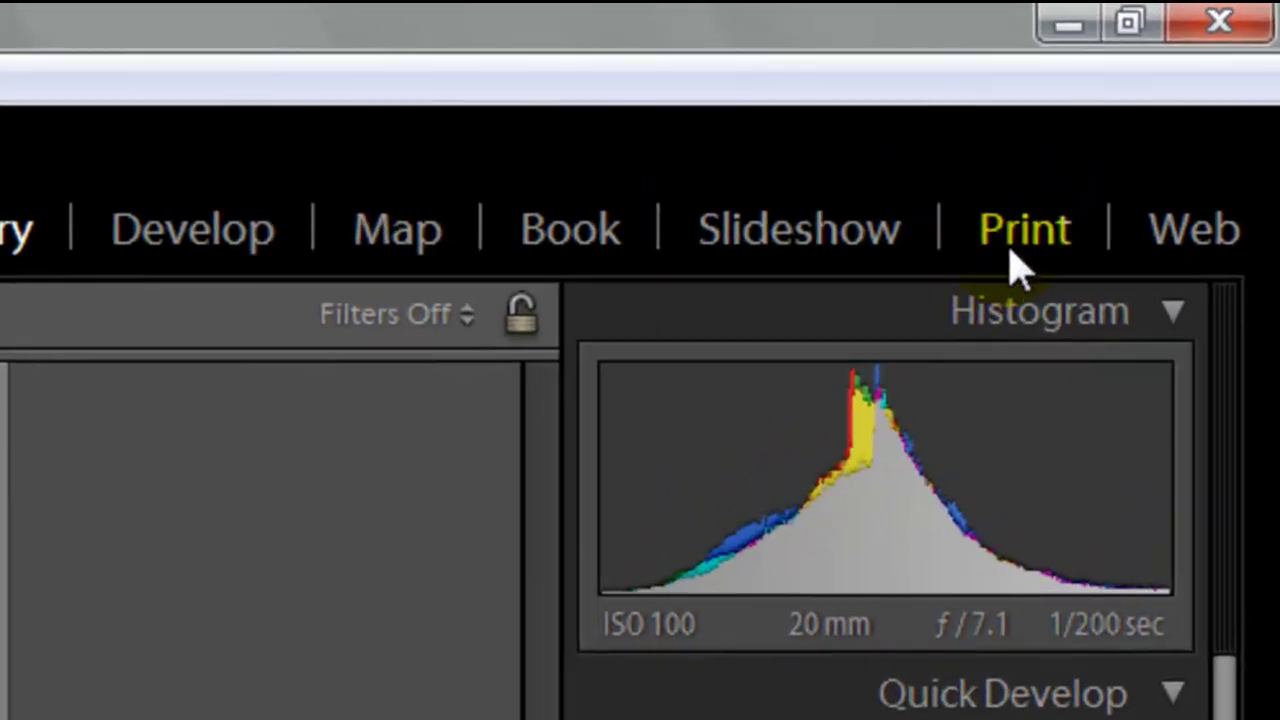
pyautogui.click(1027, 250)
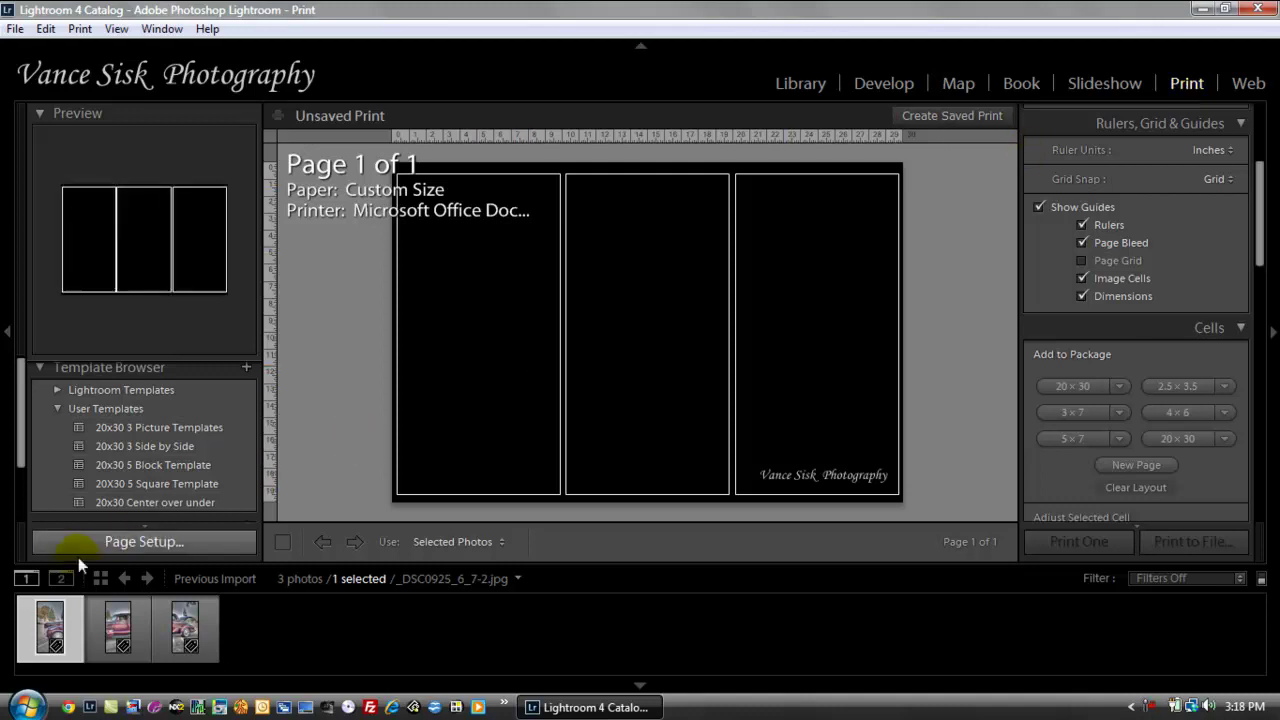
# - Place slices _DSC0925_6_7-2, -3 and -4 into the first, second and third print cells
pyautogui.click(47, 626)
pyautogui.moveTo(47, 626); pyautogui.dragTo(469, 352)
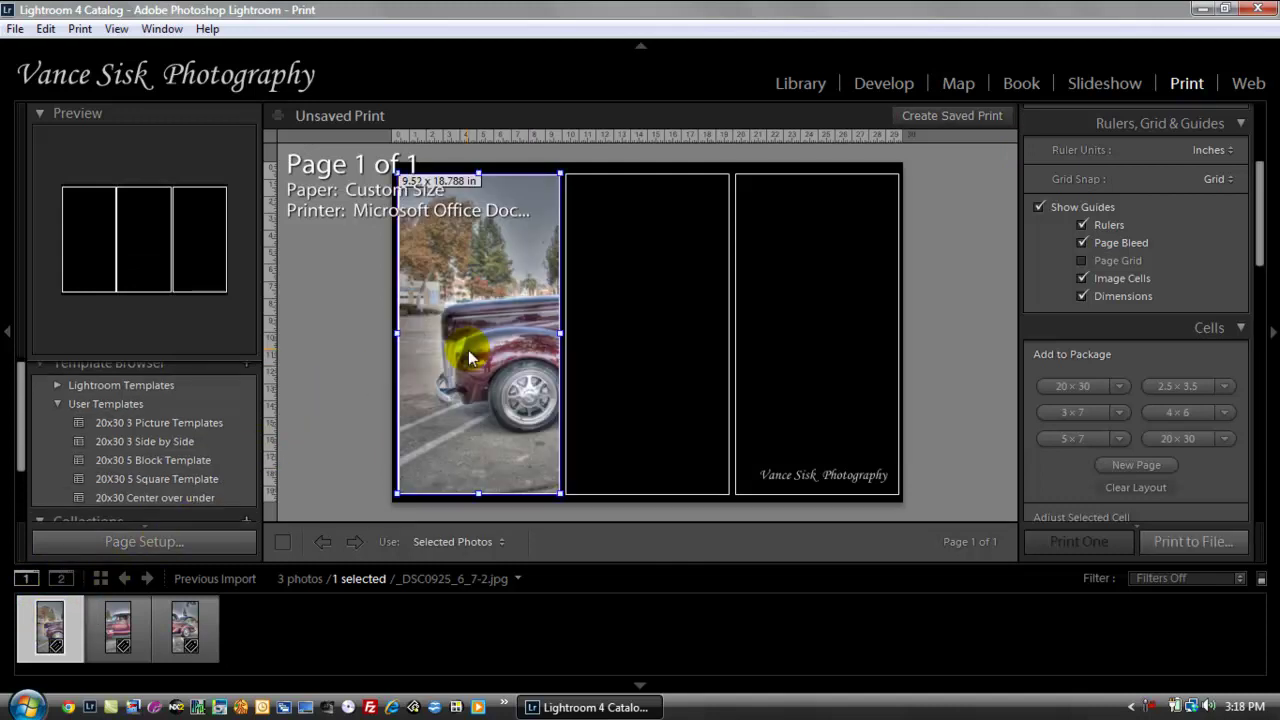
pyautogui.click(117, 638)
pyautogui.moveTo(117, 638); pyautogui.dragTo(616, 362)
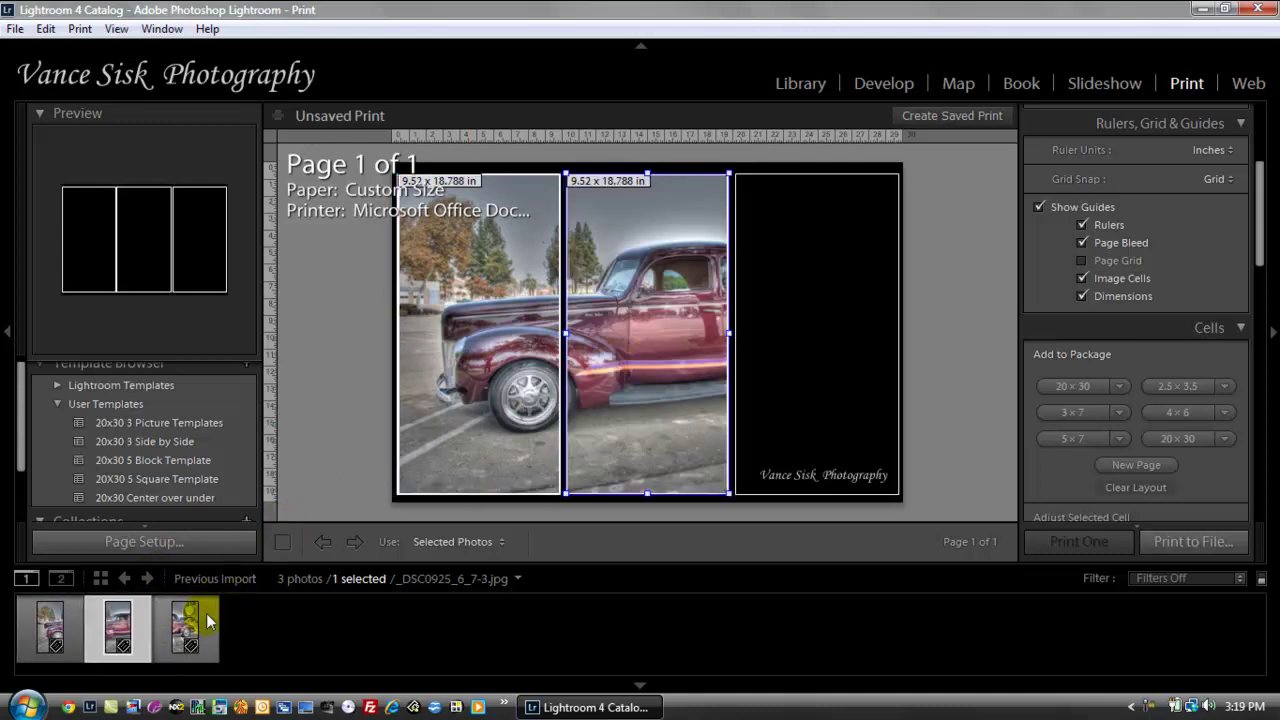
pyautogui.moveTo(185, 628); pyautogui.dragTo(812, 355)
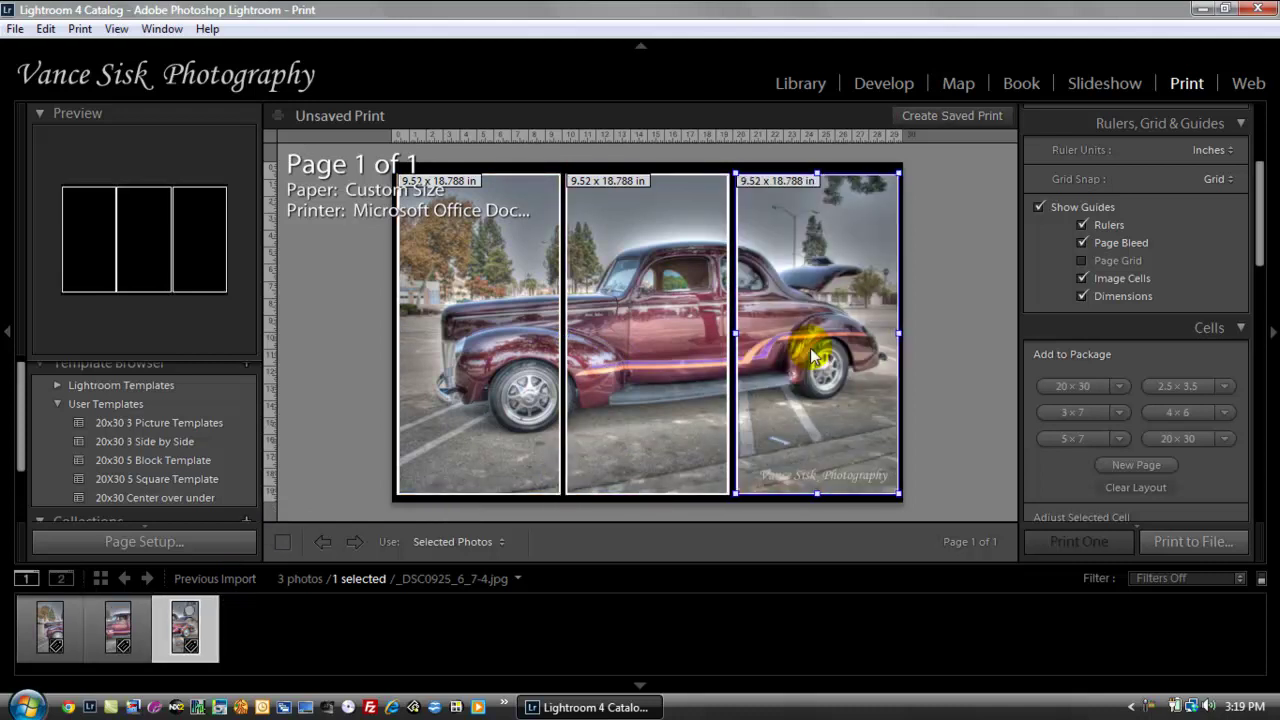